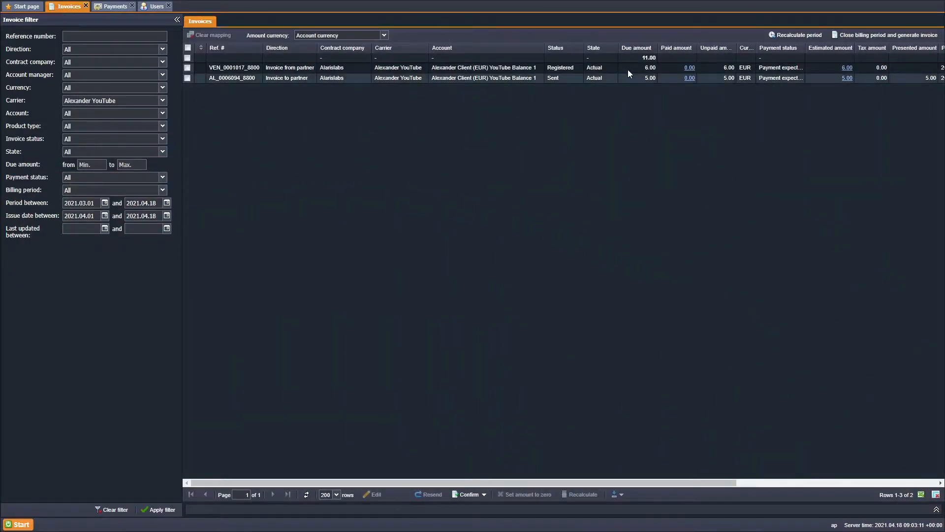
{"action": "left_click", "coordinate": [628, 69]}
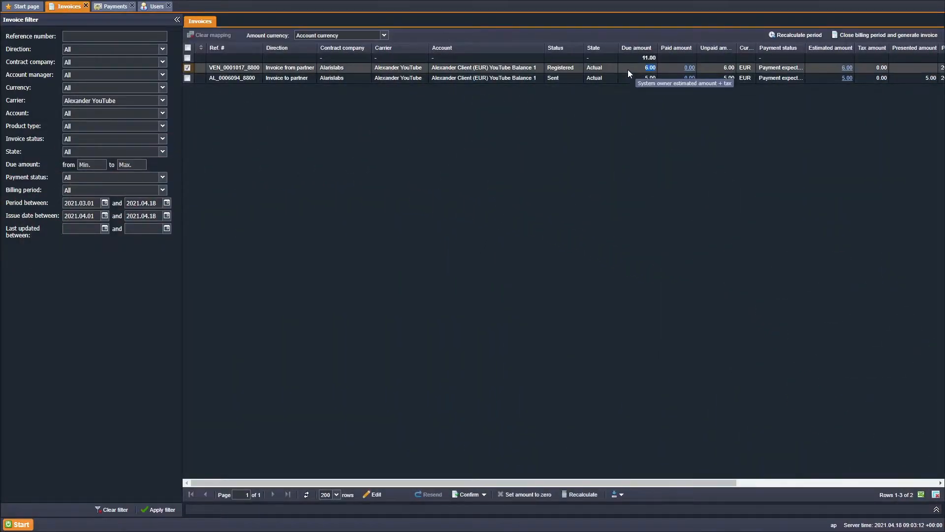
{"action": "double_click", "coordinate": [628, 69]}
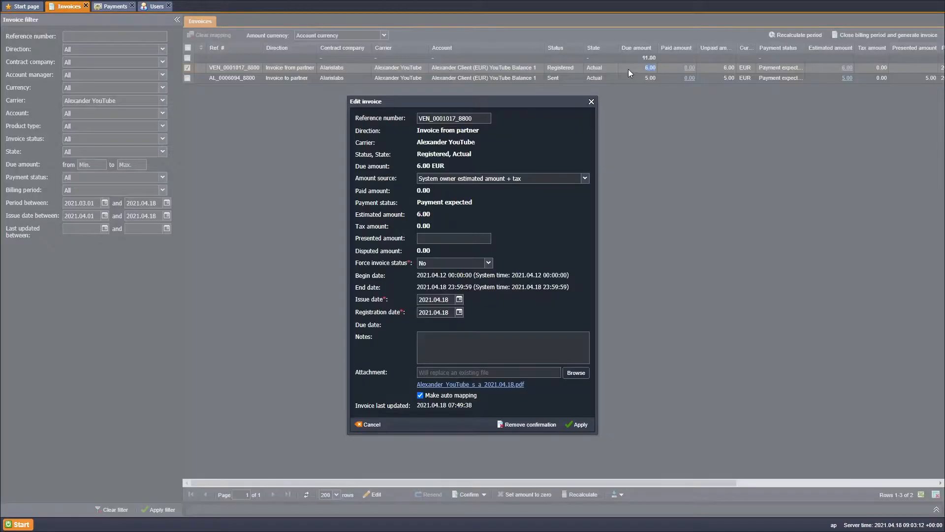
{"action": "left_click", "coordinate": [489, 263]}
{"action": "left_click", "coordinate": [460, 316]}
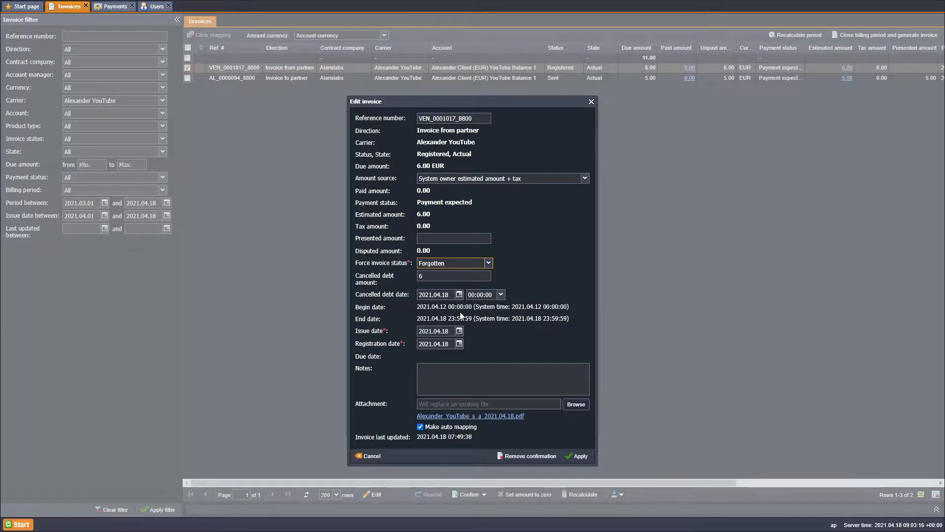
{"action": "left_click", "coordinate": [591, 102]}
{"action": "double_click", "coordinate": [626, 79]}
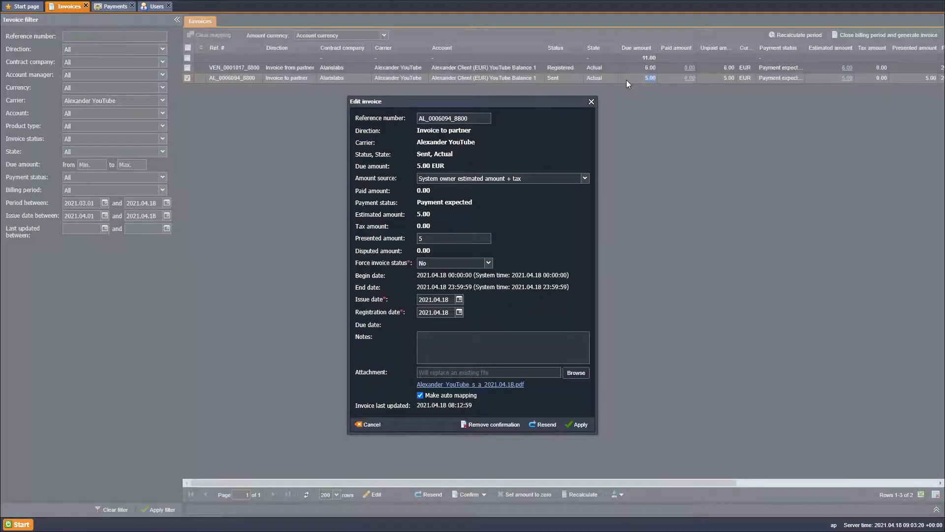
{"action": "left_click", "coordinate": [488, 263]}
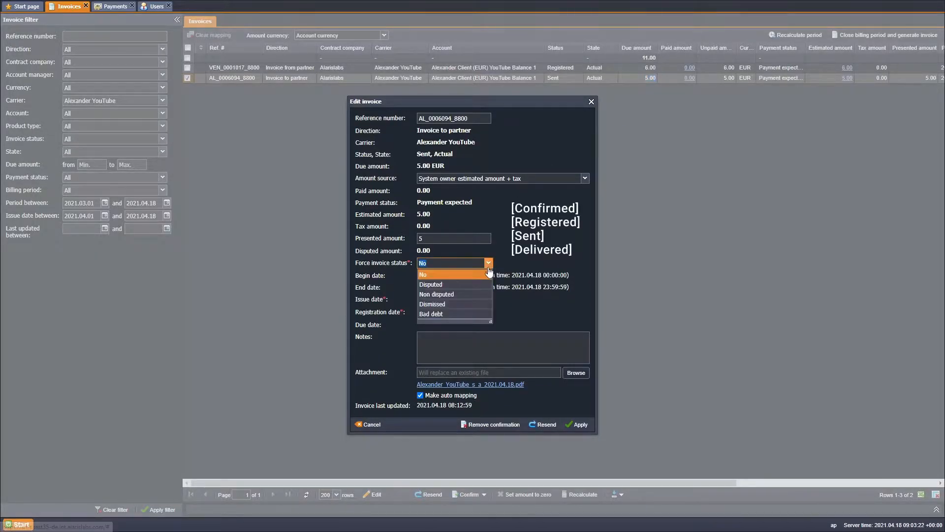
{"action": "left_click", "coordinate": [458, 321]}
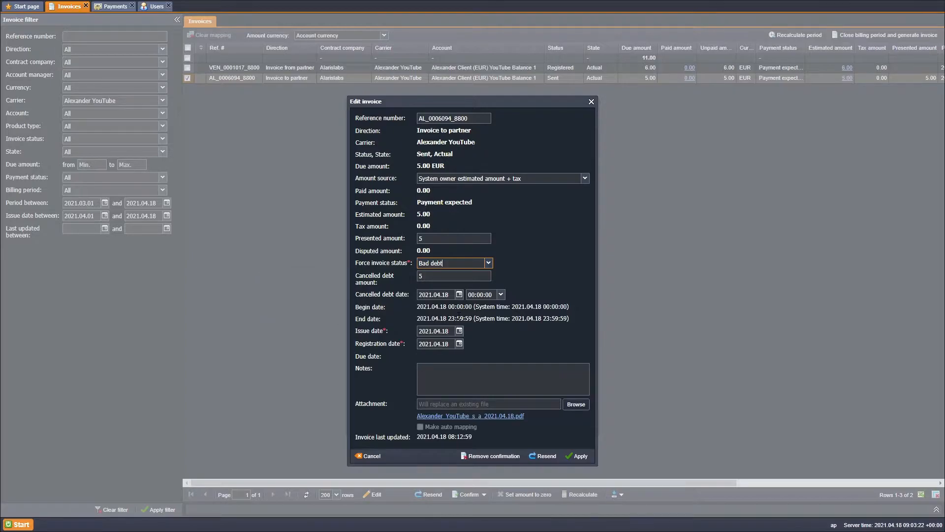
{"action": "left_click", "coordinate": [592, 103]}
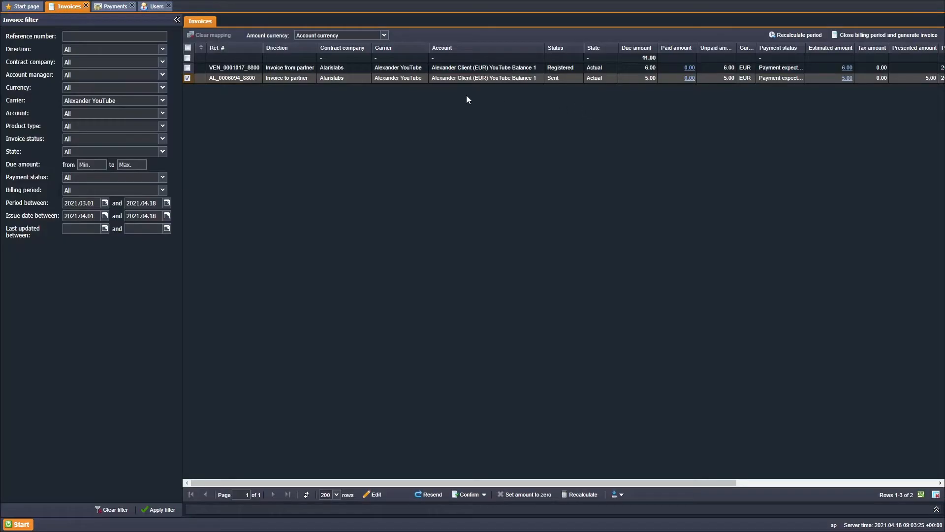
Open the outbound 50.00 EUR payment, mark it Bad debt with 50 cancelled, then close without saving
{"action": "left_click", "coordinate": [116, 8]}
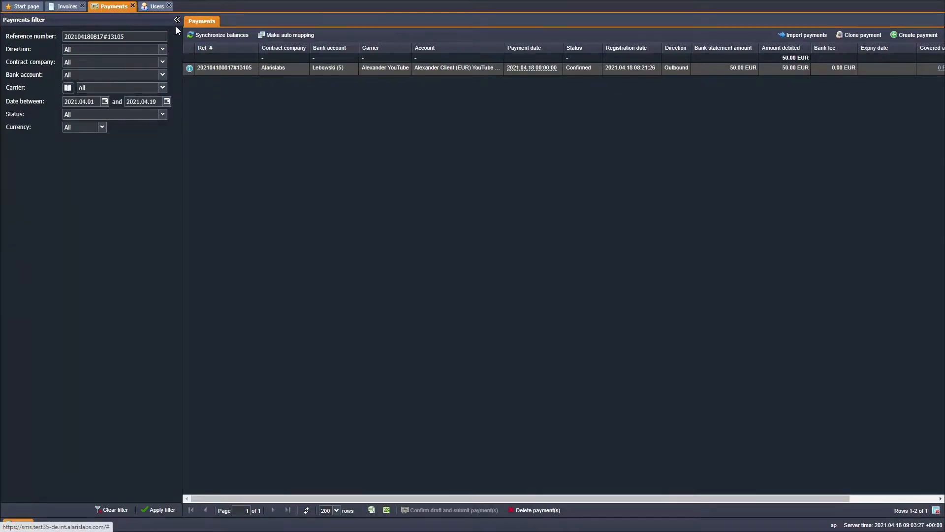
{"action": "double_click", "coordinate": [597, 67]}
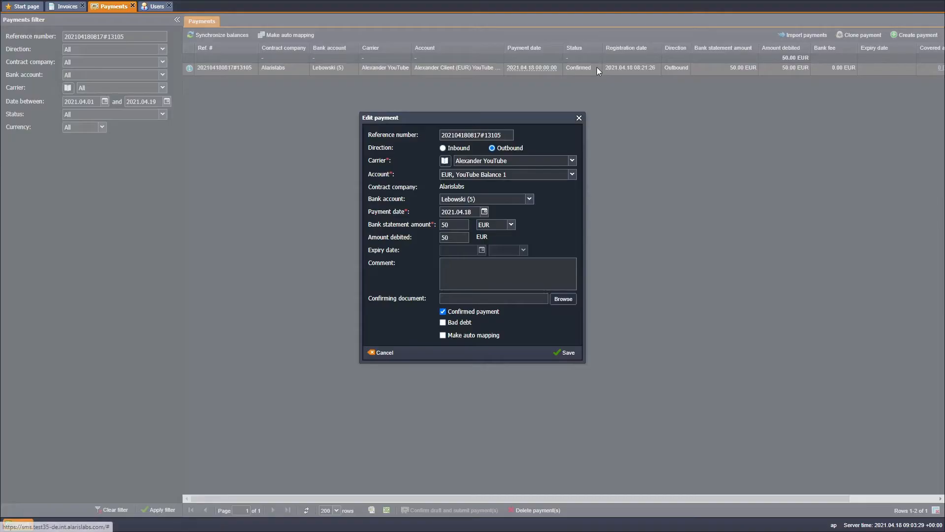
{"action": "left_click", "coordinate": [442, 323]}
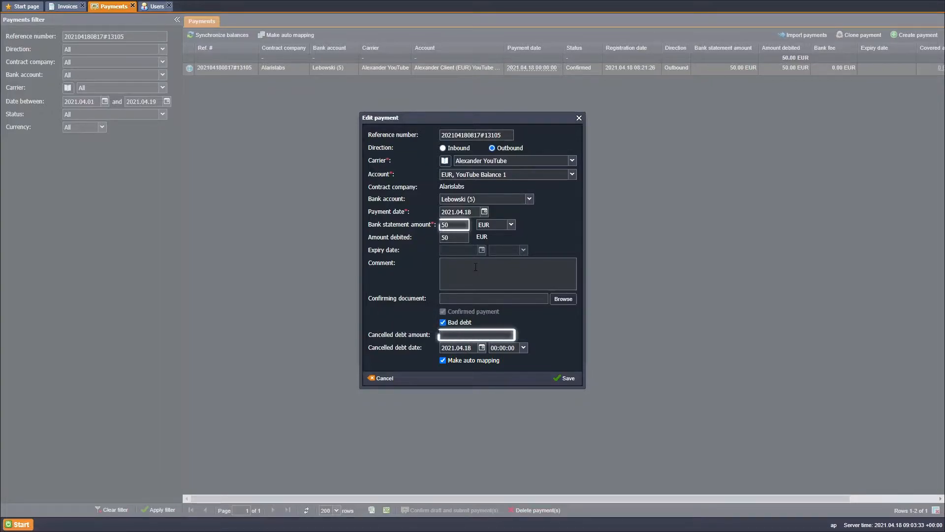
{"action": "type", "text": "50"}
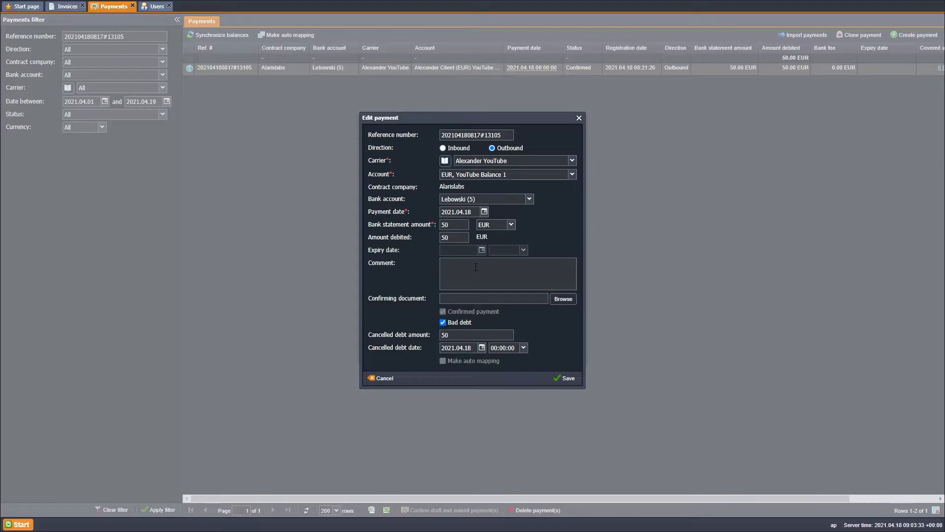
{"action": "left_click", "coordinate": [579, 119]}
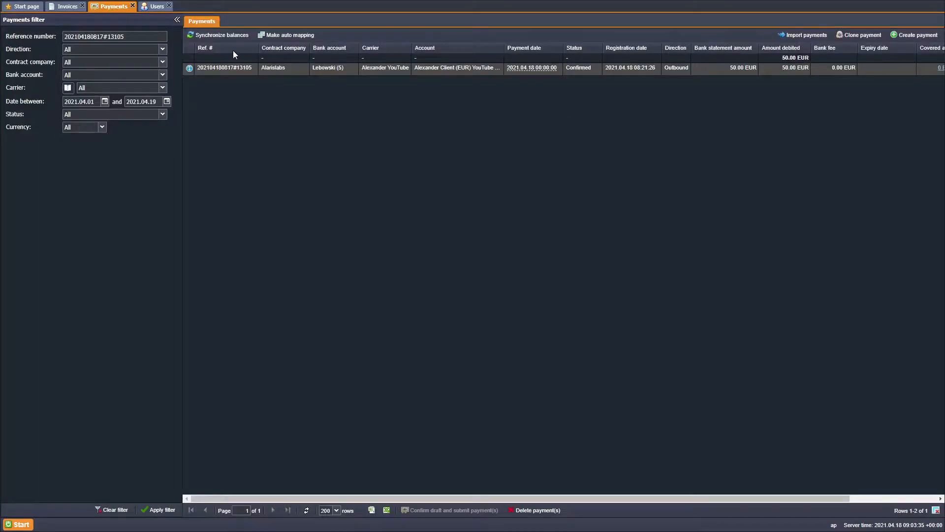
{"action": "left_click", "coordinate": [155, 10]}
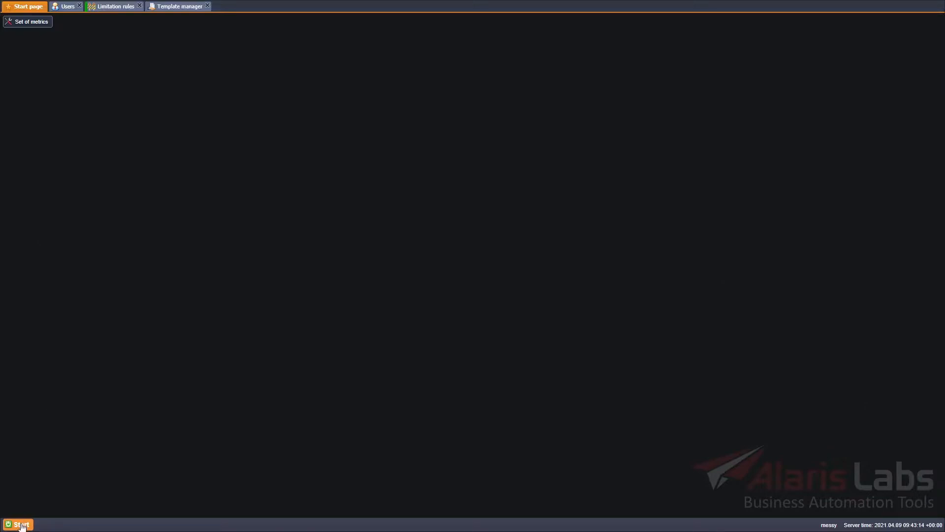
Open the SMS limitation rules list from Start > SMS > Routing
{"action": "left_click", "coordinate": [21, 524]}
{"action": "mouse_move", "coordinate": [34, 453]}
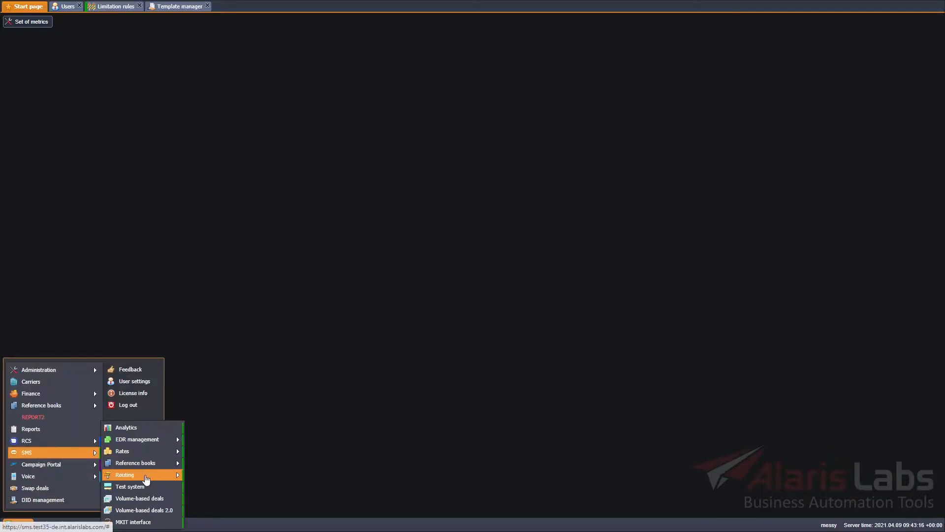
{"action": "mouse_move", "coordinate": [146, 479]}
{"action": "left_click", "coordinate": [225, 499]}
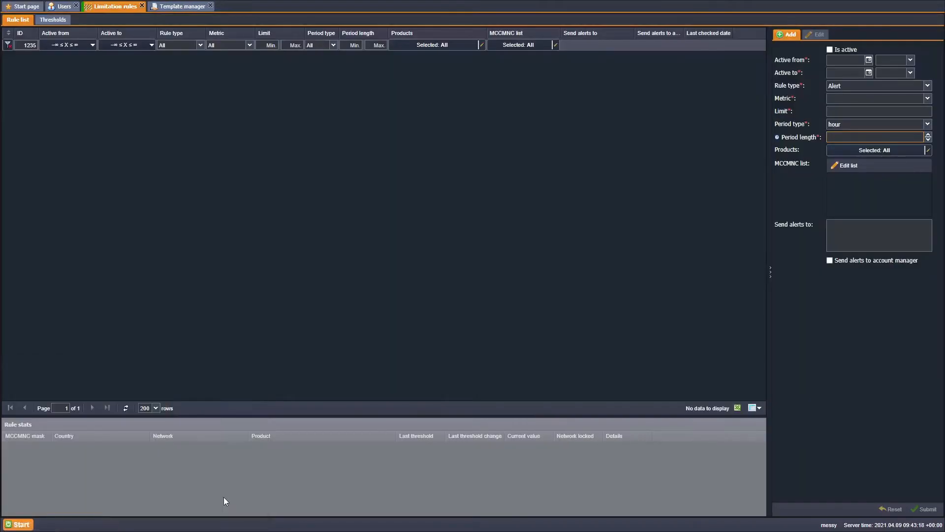
In Administration > Users, grant the user the SMS limitation rules permission
{"action": "left_click", "coordinate": [14, 526]}
{"action": "mouse_move", "coordinate": [54, 370]}
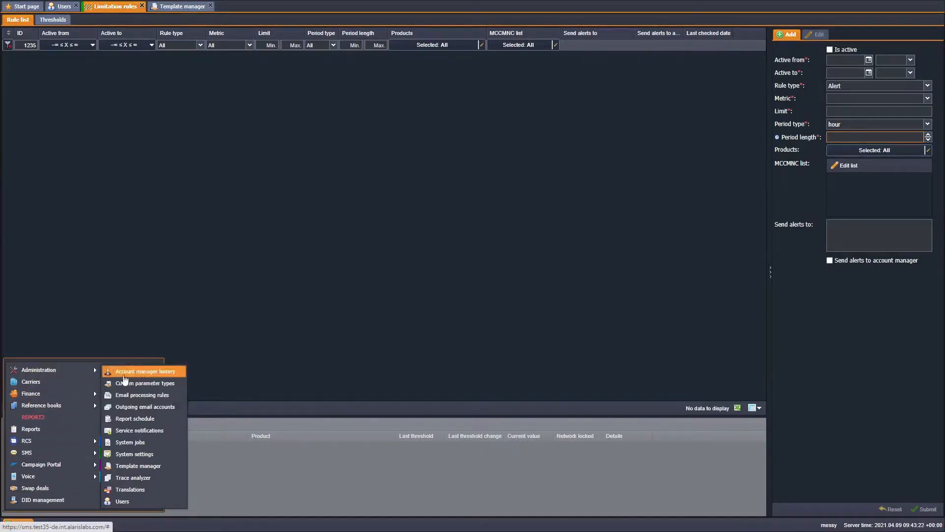
{"action": "left_click", "coordinate": [145, 501]}
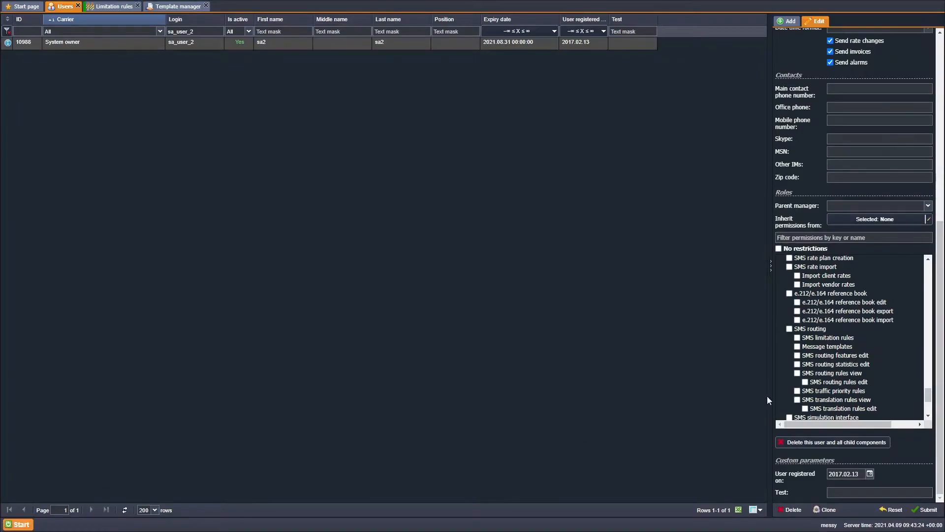
{"action": "left_click", "coordinate": [798, 337]}
Open the Template manager from Start > Administration
{"action": "left_click", "coordinate": [20, 524]}
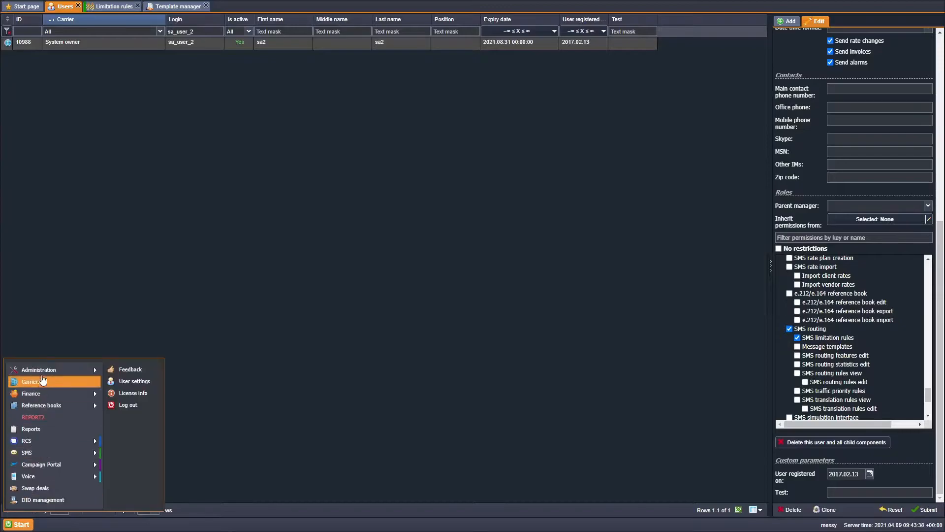
{"action": "mouse_move", "coordinate": [44, 370]}
{"action": "left_click", "coordinate": [147, 461]}
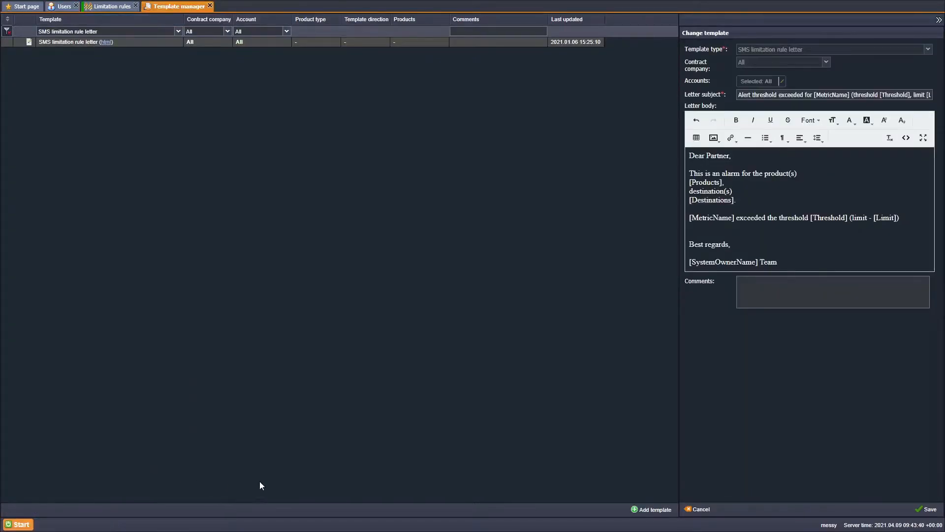
Step through Thresholds for margin, delivery rate, DLR, ASR and Activated messages, then return to Rule list
{"action": "left_click", "coordinate": [109, 6]}
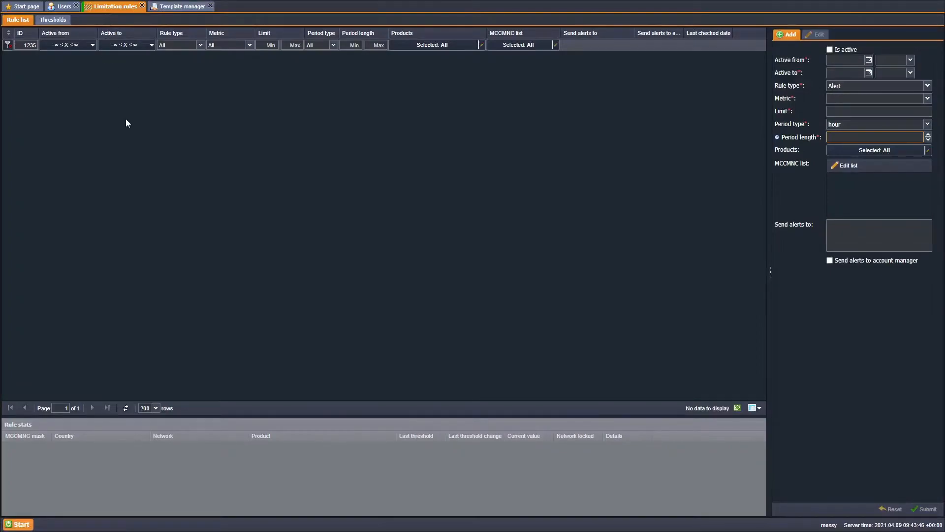
{"action": "left_click", "coordinate": [53, 20]}
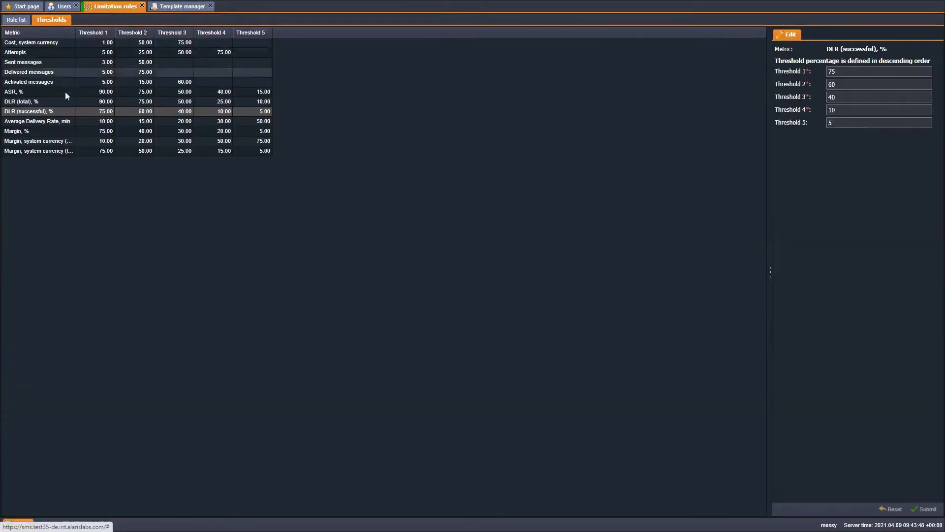
{"action": "left_click", "coordinate": [87, 151]}
{"action": "left_click", "coordinate": [85, 144]}
{"action": "left_click", "coordinate": [82, 131]}
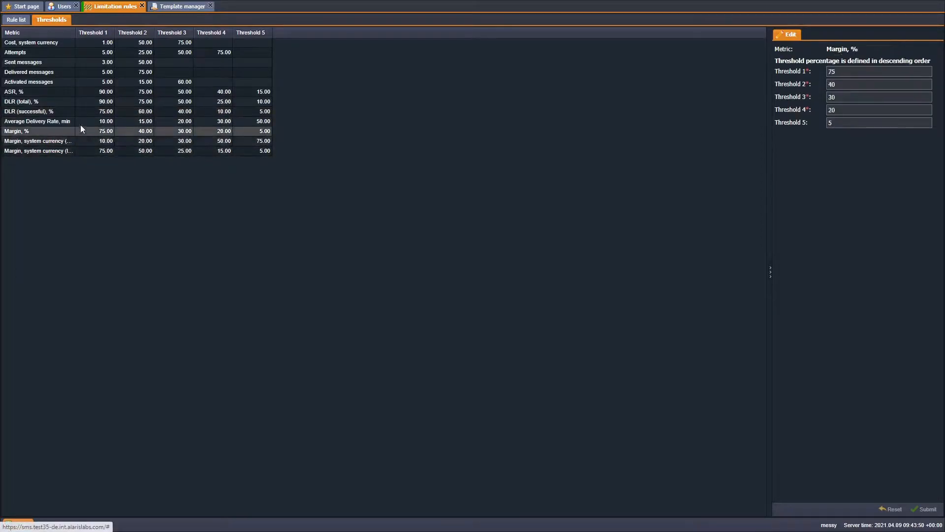
{"action": "left_click", "coordinate": [79, 120]}
{"action": "left_click", "coordinate": [77, 111]}
{"action": "left_click", "coordinate": [75, 101]}
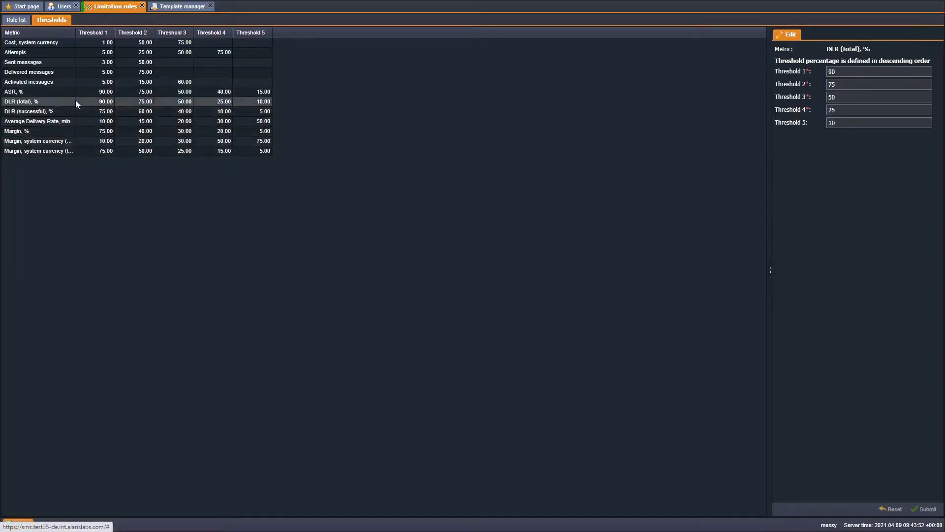
{"action": "left_click", "coordinate": [74, 91]}
{"action": "left_click", "coordinate": [74, 84]}
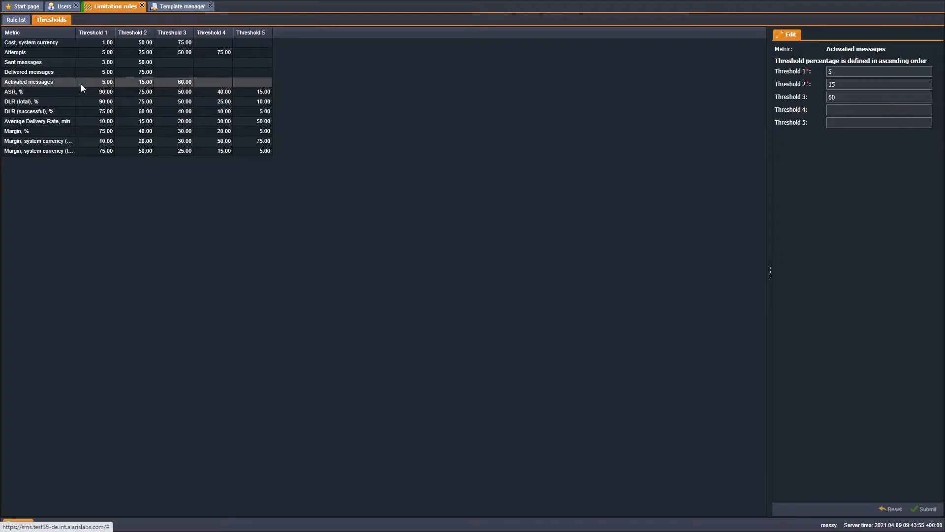
{"action": "left_click", "coordinate": [19, 21]}
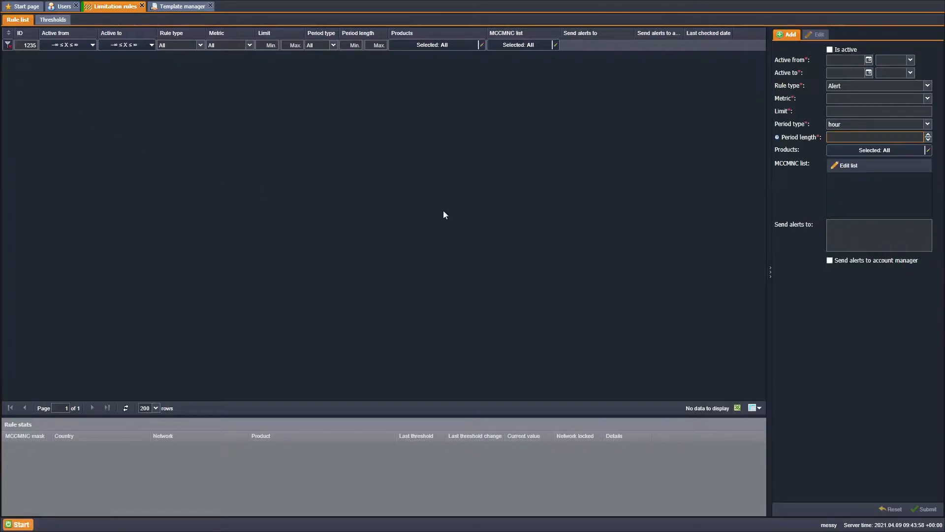
Make the rule active from 2021.04.01 to 2021.05.01 with rule type Block and alert
{"action": "left_click", "coordinate": [869, 60]}
{"action": "left_click", "coordinate": [870, 91]}
{"action": "left_click", "coordinate": [869, 74]}
{"action": "left_click", "coordinate": [894, 140]}
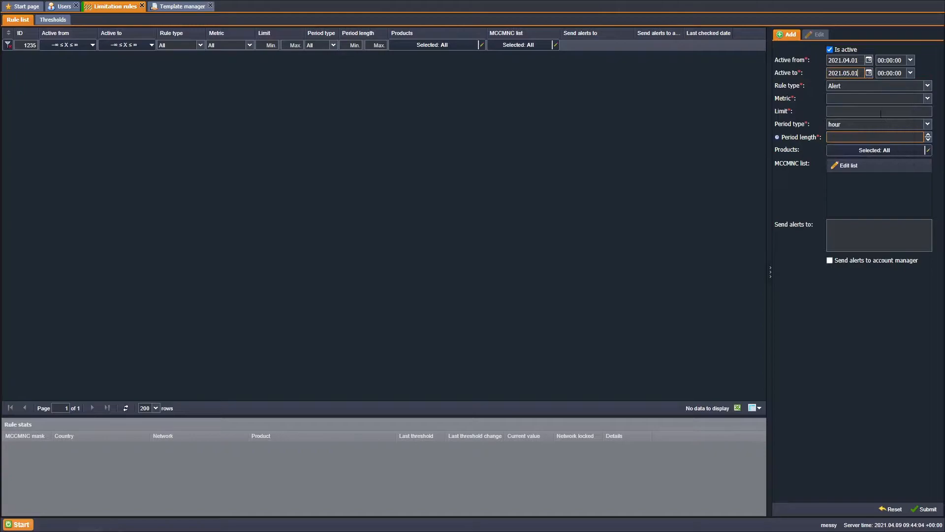
{"action": "left_click", "coordinate": [882, 87]}
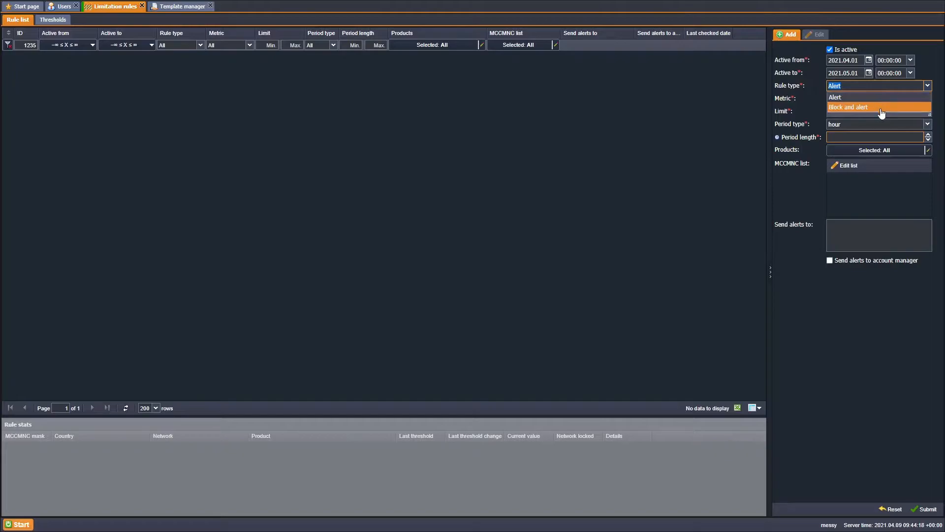
{"action": "left_click", "coordinate": [882, 108]}
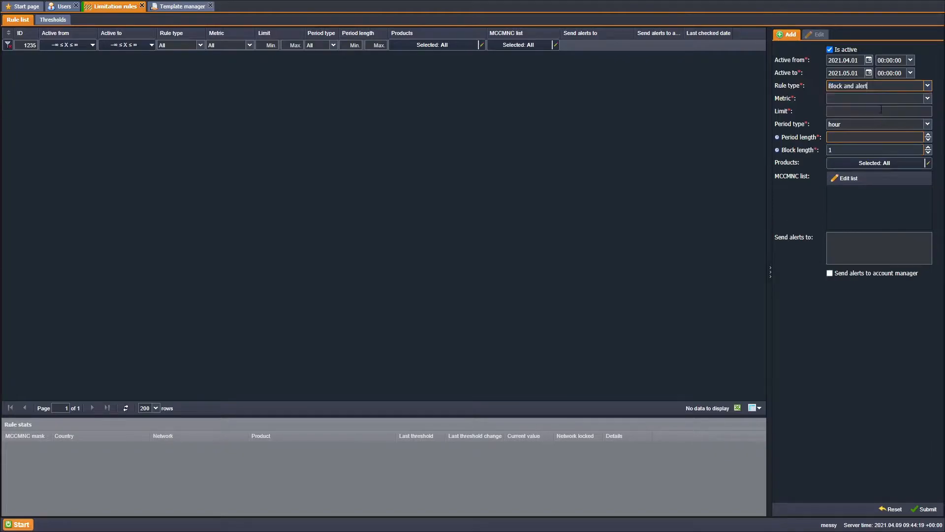
Add 100102 Abkhazia, ACE Mirage to the MCCMNC list and send alerts to the account manager
{"action": "left_click", "coordinate": [857, 185]}
{"action": "double_click", "coordinate": [412, 273]}
{"action": "left_click", "coordinate": [614, 348]}
{"action": "left_click", "coordinate": [841, 234]}
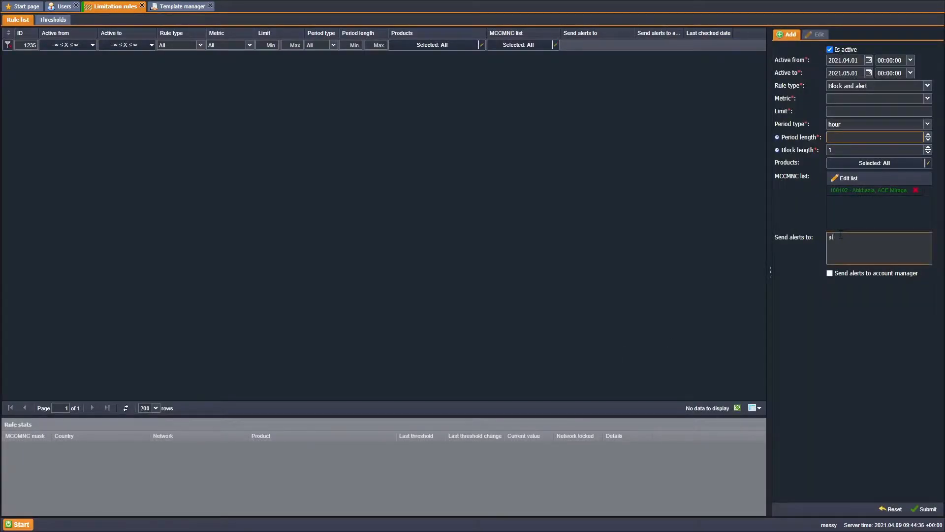
{"action": "left_click", "coordinate": [830, 273]}
Choose the Attempts metric and add the 250* network mask to the MCCMNC list
{"action": "left_click", "coordinate": [881, 98]}
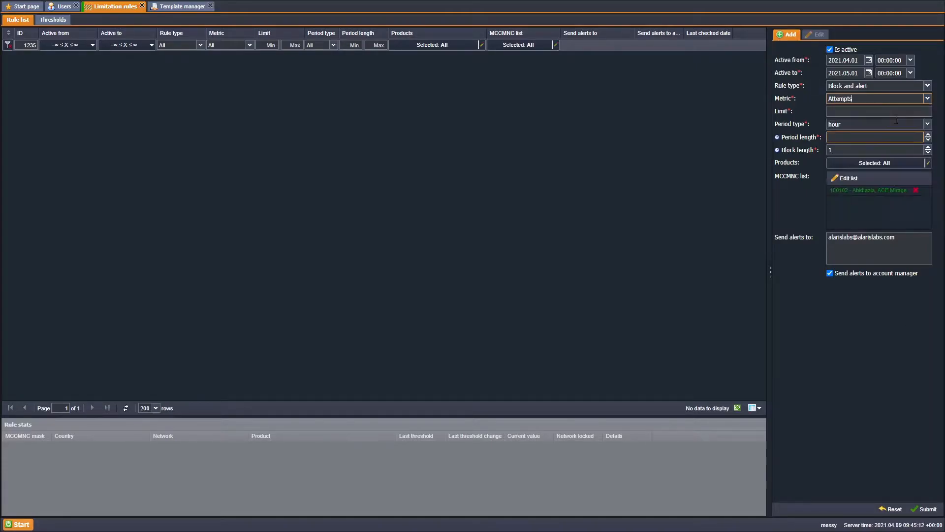
{"action": "left_click", "coordinate": [848, 178]}
{"action": "type", "text": "250"}
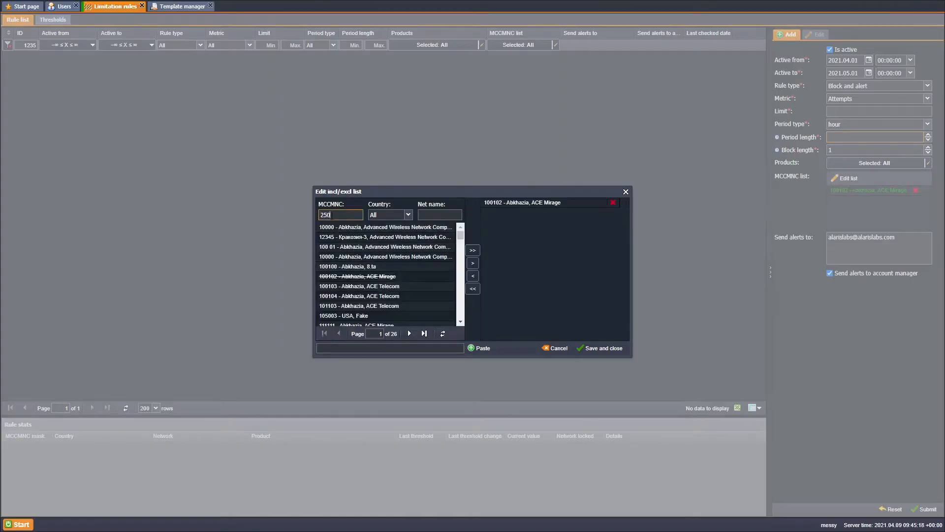
{"action": "left_click", "coordinate": [347, 348]}
{"action": "type", "text": "25"}
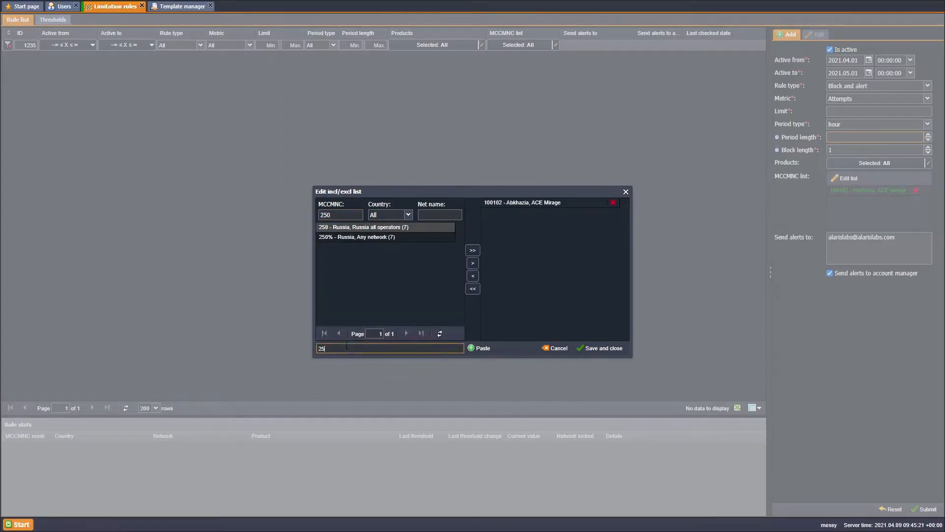
{"action": "type", "text": "0*"}
{"action": "left_click", "coordinate": [480, 349]}
{"action": "left_click", "coordinate": [601, 348]}
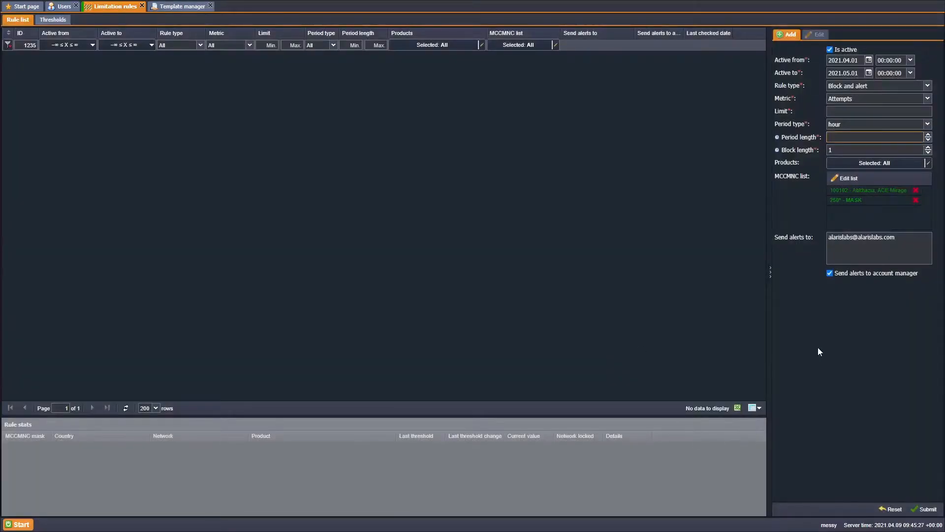
Set the period type to day with period length 1
{"action": "left_click", "coordinate": [884, 127]}
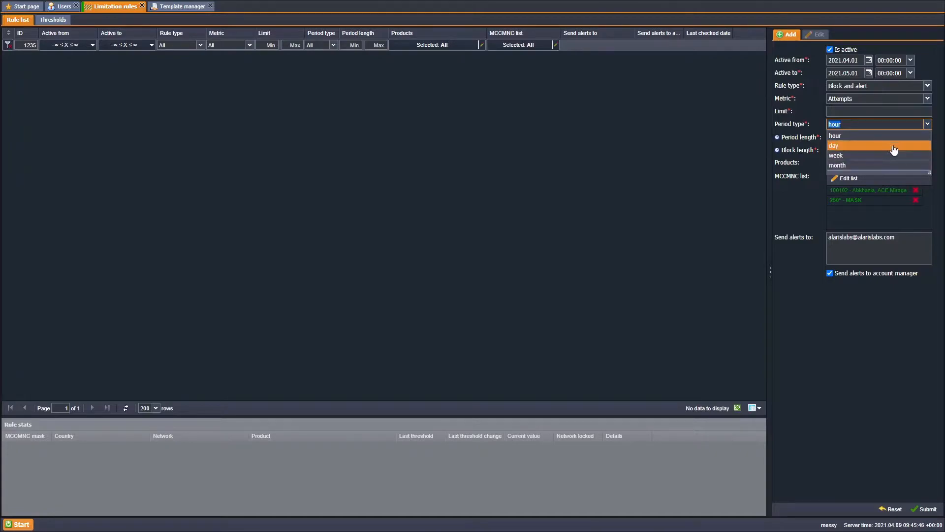
{"action": "left_click", "coordinate": [894, 147]}
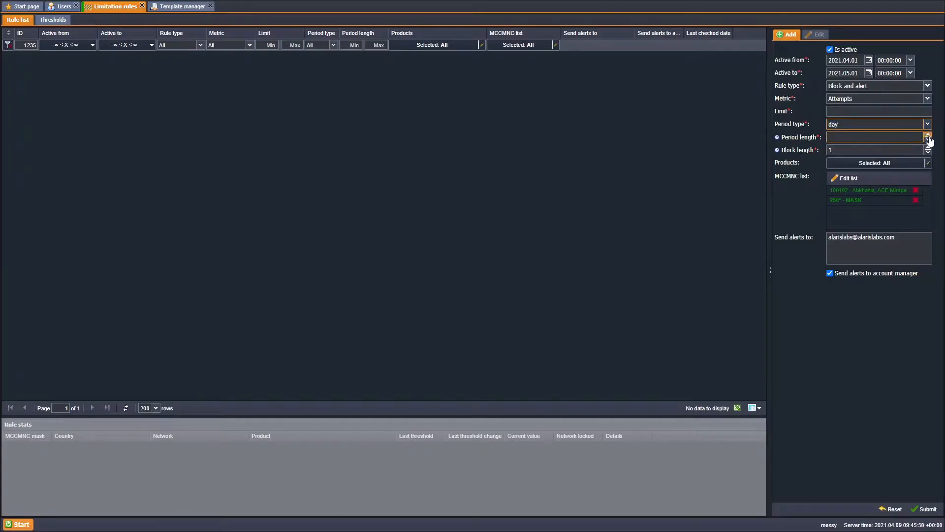
{"action": "left_click", "coordinate": [929, 138]}
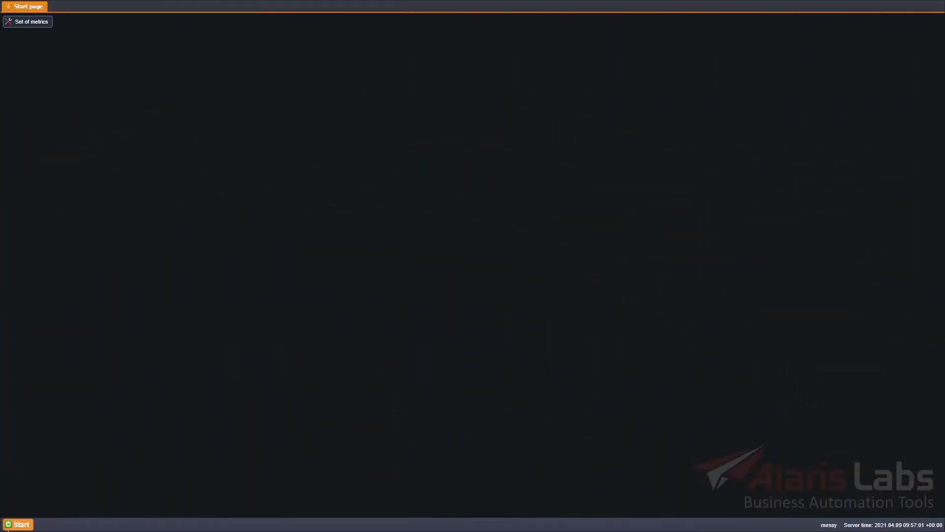
Open Traffic priority rules from Start > SMS > Routing
{"action": "left_click", "coordinate": [16, 526]}
{"action": "mouse_move", "coordinate": [74, 452]}
{"action": "mouse_move", "coordinate": [148, 462]}
{"action": "mouse_move", "coordinate": [171, 473]}
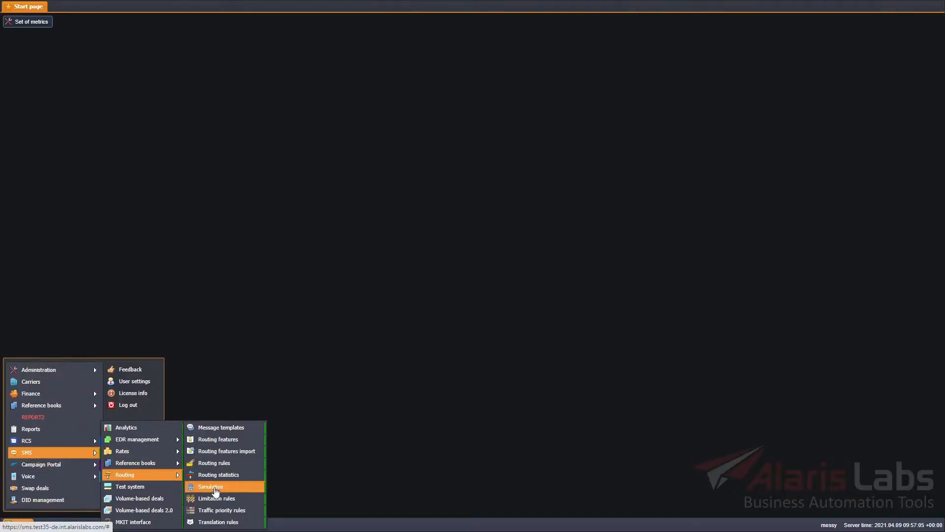
{"action": "left_click", "coordinate": [235, 510]}
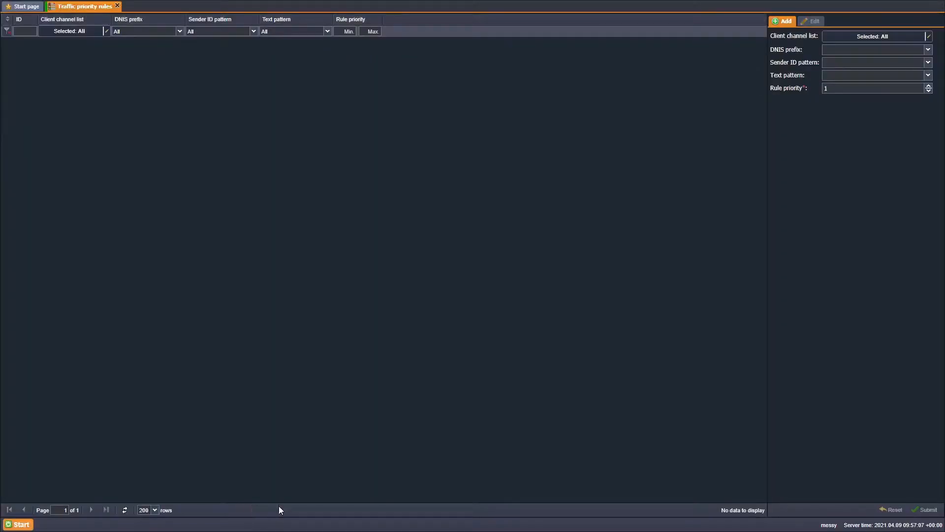
{"action": "left_click", "coordinate": [928, 49]}
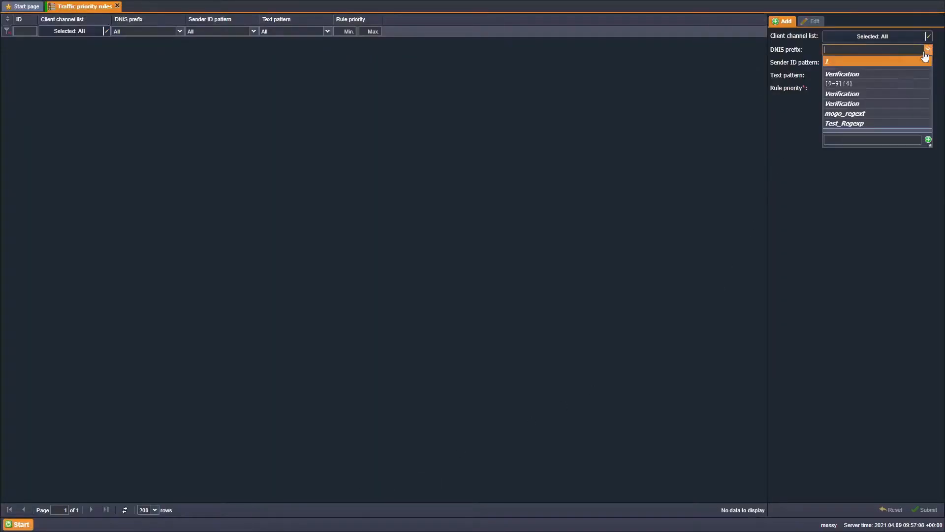
{"action": "left_click", "coordinate": [883, 137]}
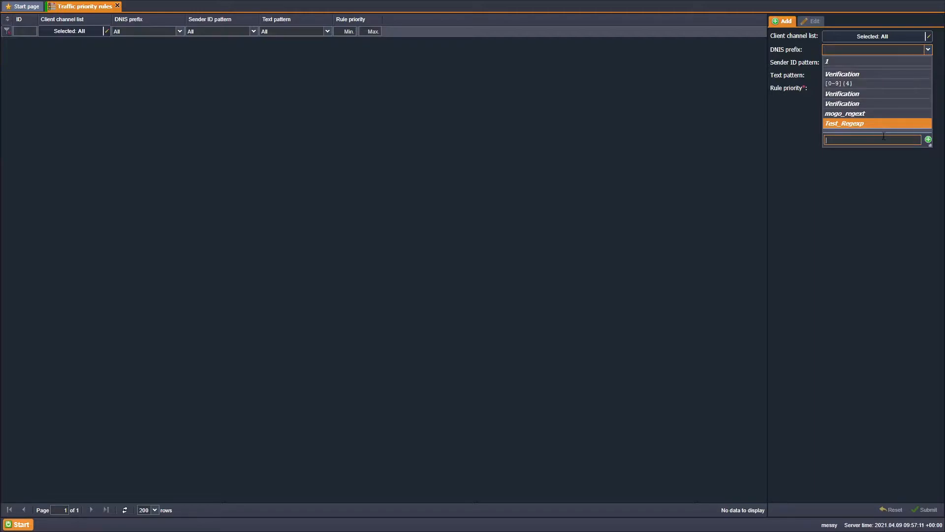
{"action": "left_click", "coordinate": [928, 140]}
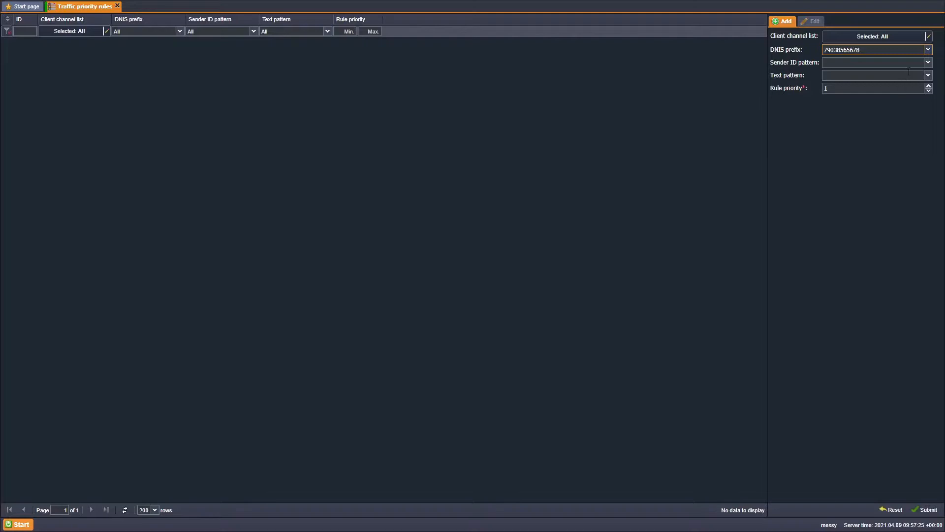
{"action": "left_click", "coordinate": [928, 63]}
{"action": "left_click", "coordinate": [873, 153]}
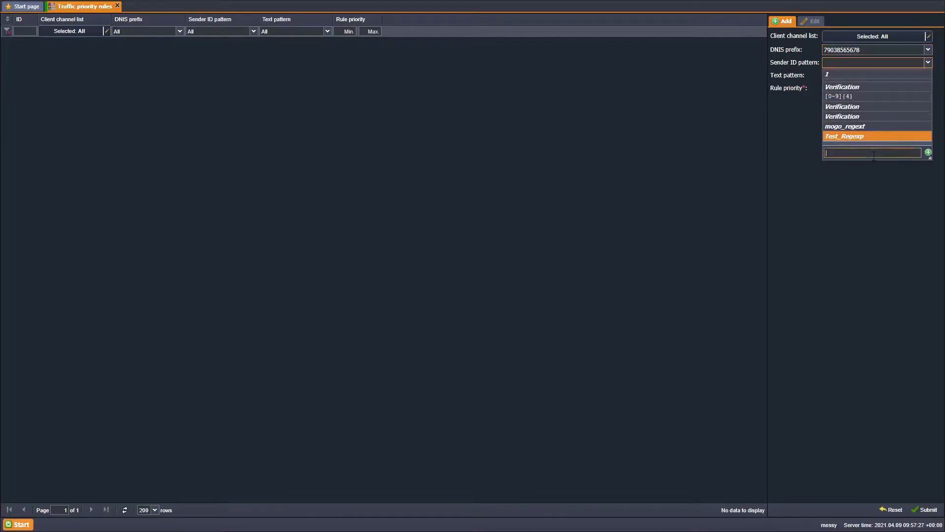
{"action": "left_click", "coordinate": [928, 152]}
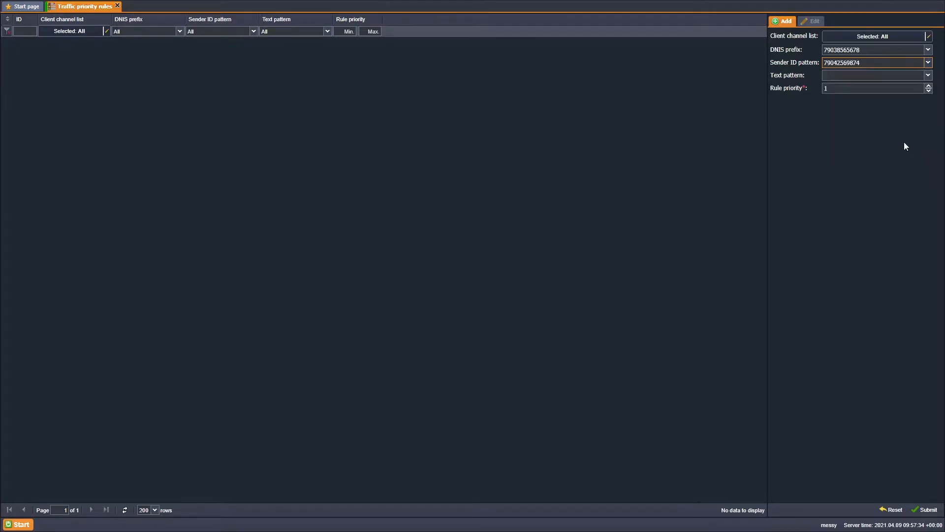
Leave text patterns empty, set rule priority 56 and submit the rule
{"action": "left_click", "coordinate": [887, 79]}
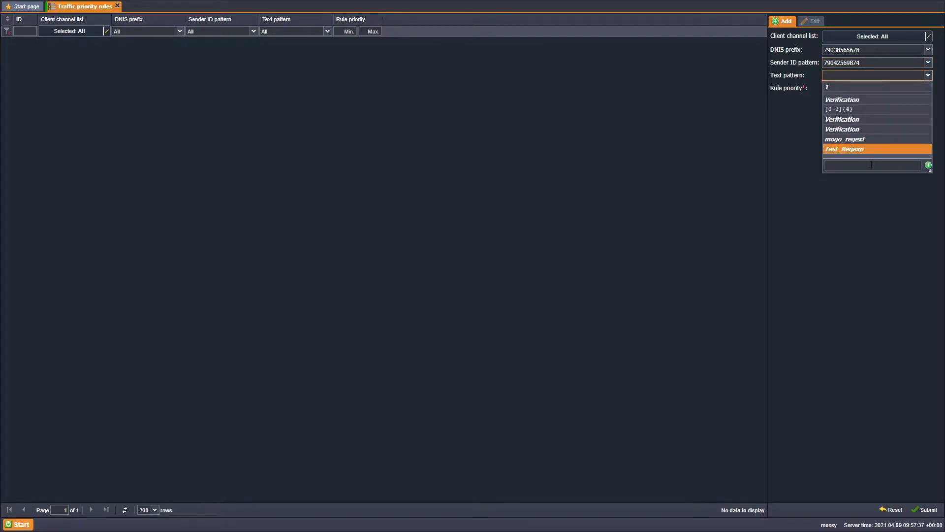
{"action": "left_click", "coordinate": [875, 190]}
{"action": "left_click", "coordinate": [828, 88]}
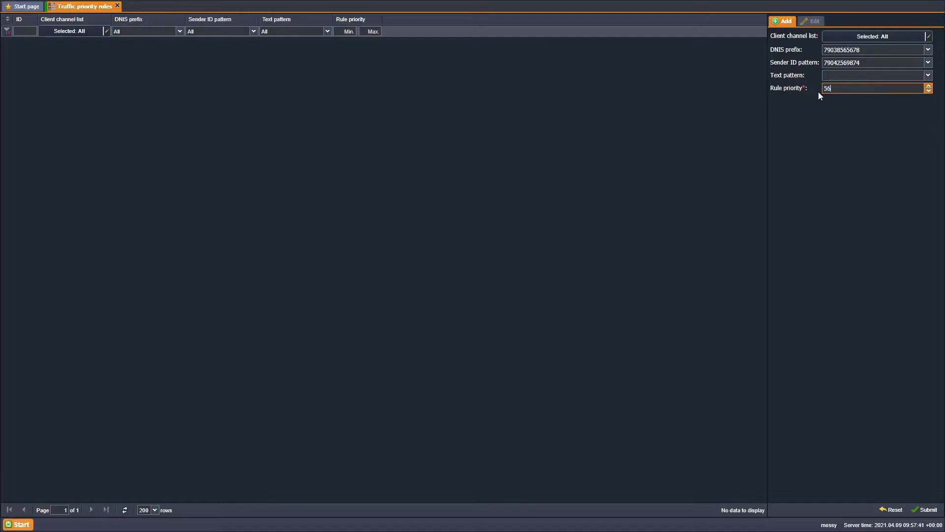
{"action": "left_click", "coordinate": [926, 510]}
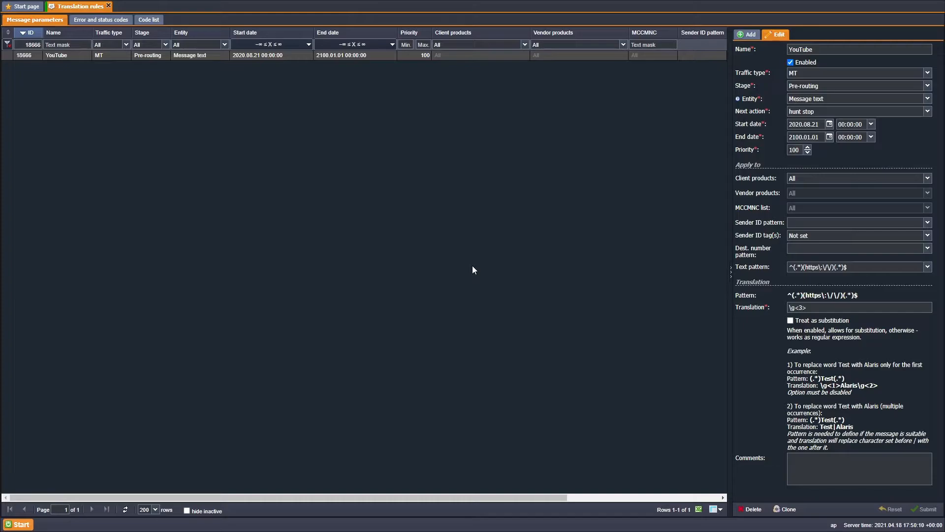
Set entity to Optional field (TLV) with tag 0c2B59d88b8308R0h and next action to continue
{"action": "left_click", "coordinate": [812, 98]}
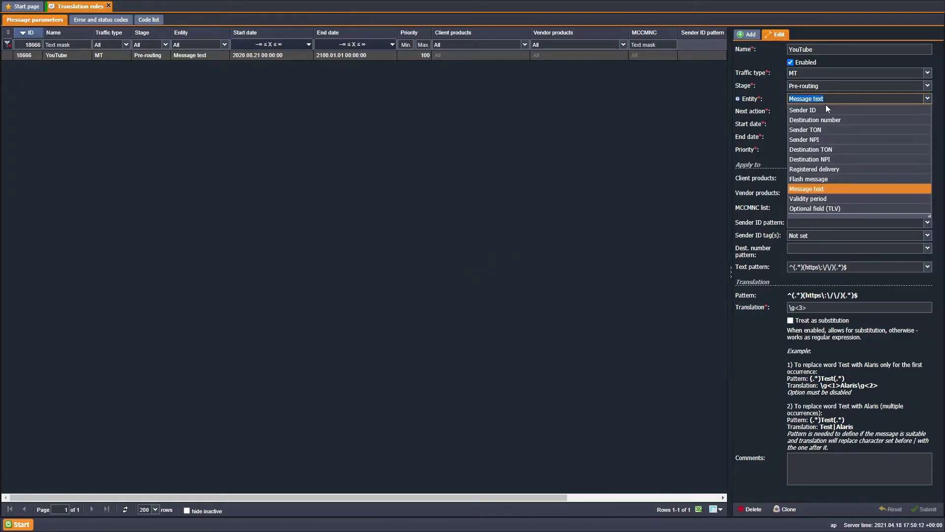
{"action": "left_click", "coordinate": [799, 208]}
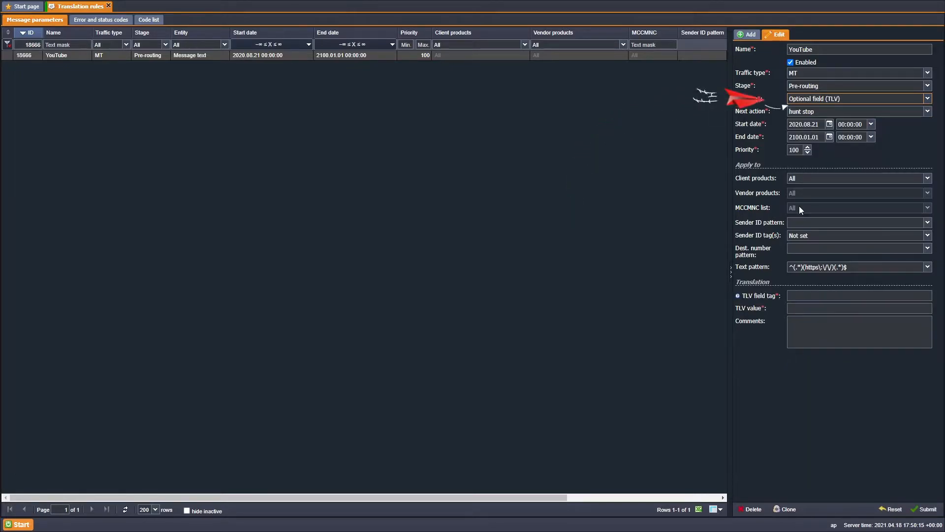
{"action": "left_click", "coordinate": [803, 294]}
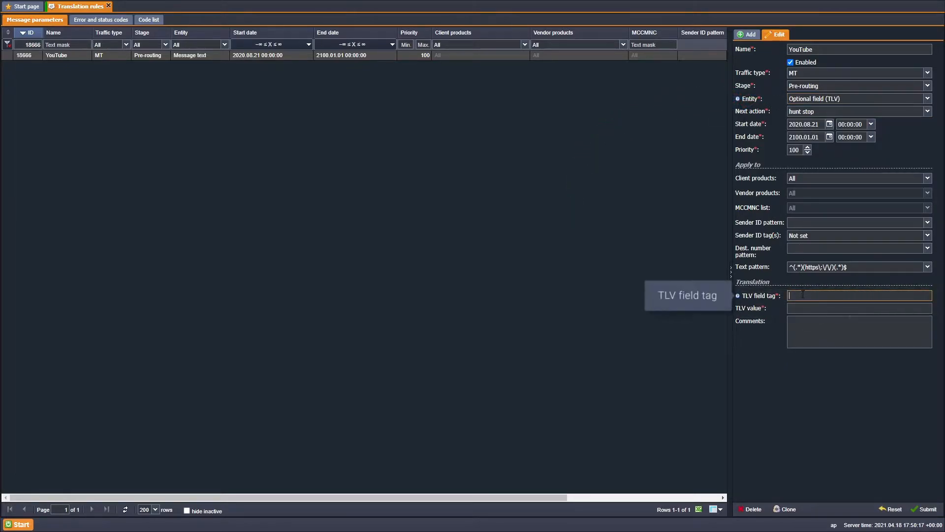
{"action": "mouse_move", "coordinate": [739, 295]}
{"action": "type", "text": "0c2B59d"}
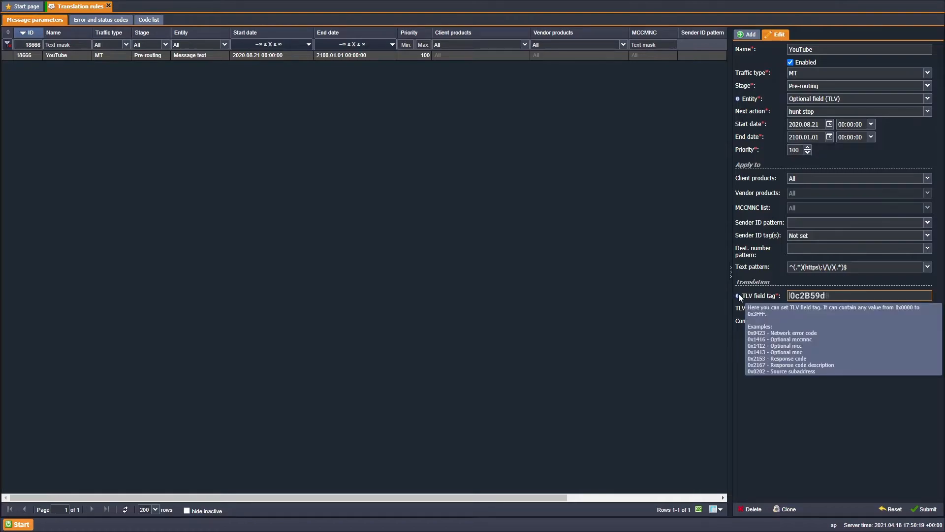
{"action": "type", "text": "88b8308R0h"}
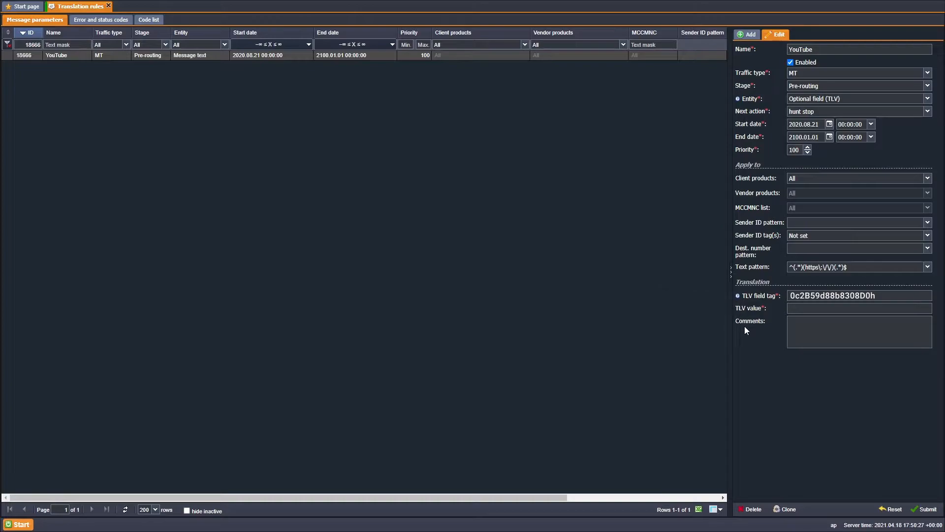
{"action": "left_click", "coordinate": [825, 113]}
{"action": "left_click", "coordinate": [821, 126]}
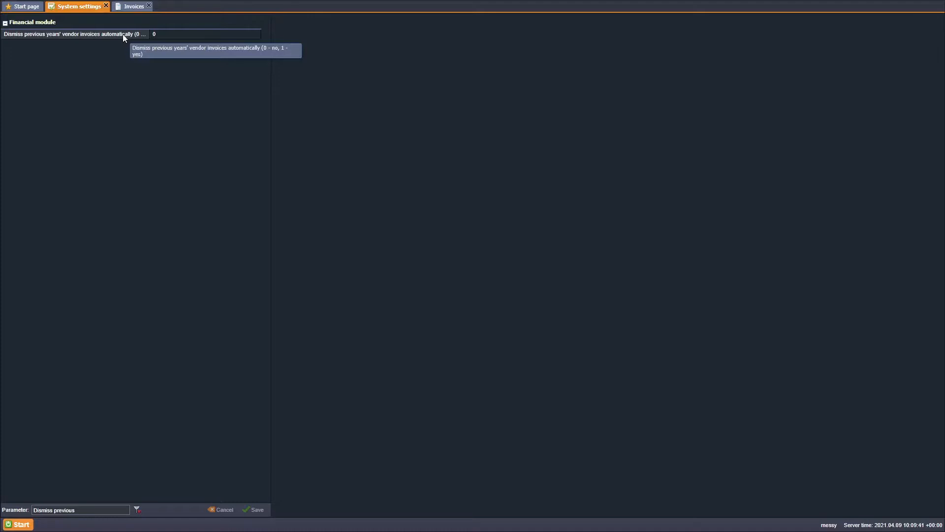
Open the SA_life draft invoice from the Invoices list and force its status to Dismissed
{"action": "left_click", "coordinate": [131, 8]}
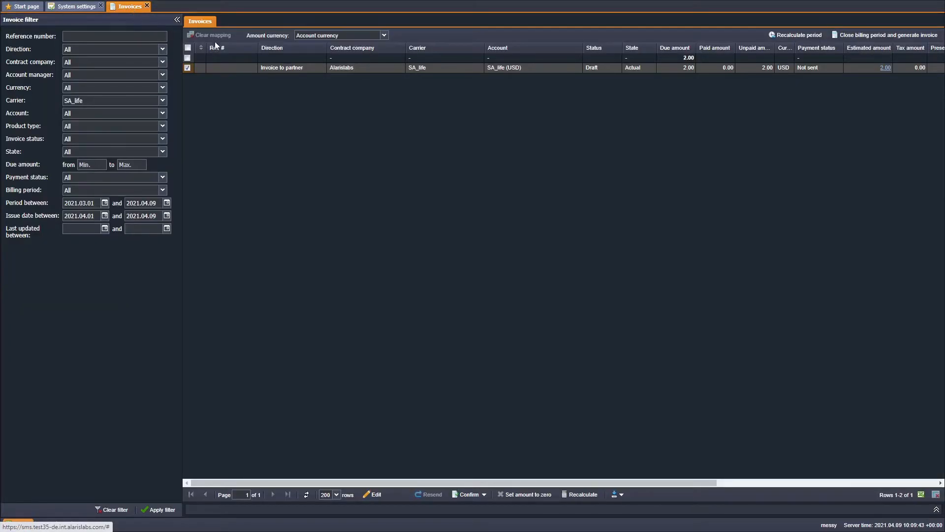
{"action": "double_click", "coordinate": [534, 72]}
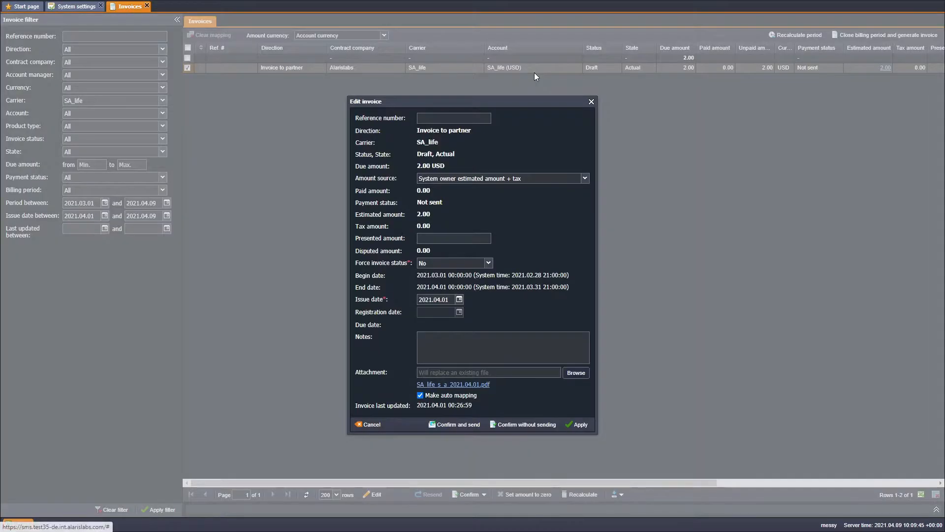
{"action": "left_click", "coordinate": [489, 264]}
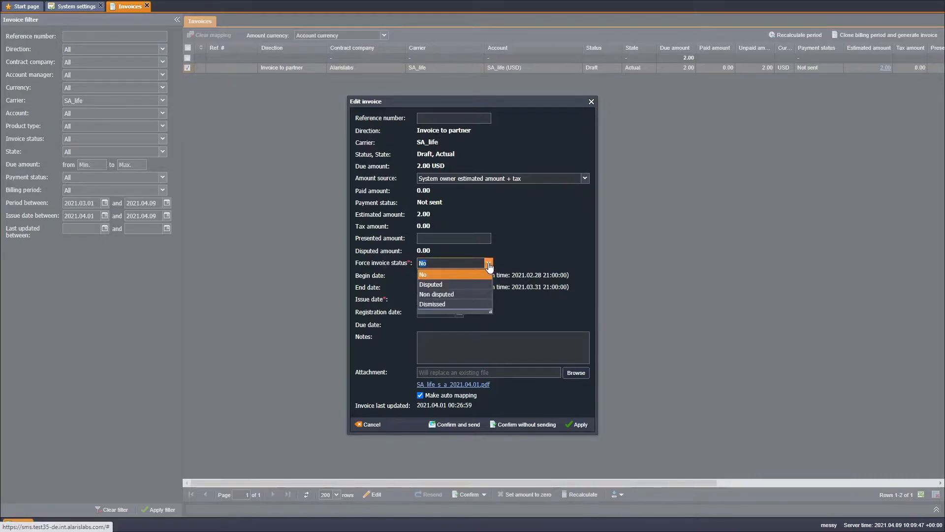
{"action": "left_click", "coordinate": [473, 304]}
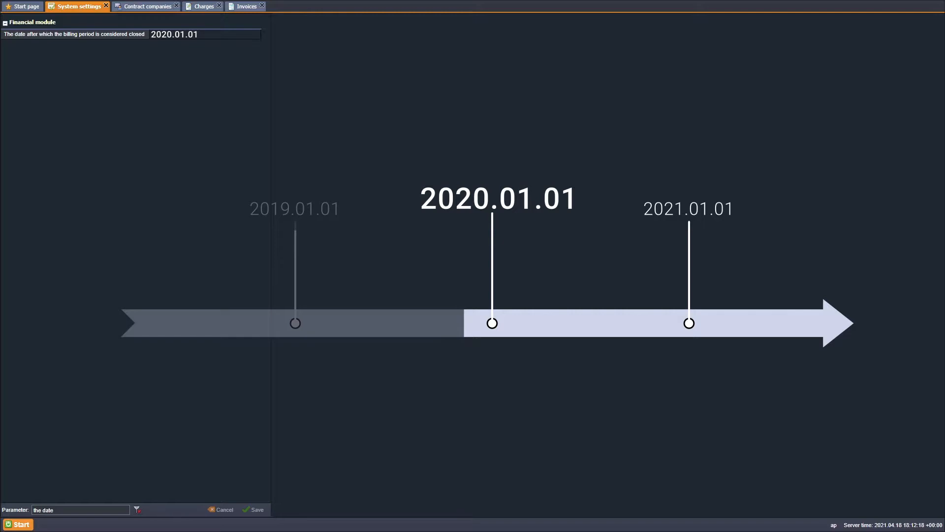
After viewing Contract companies, open the draft EUR partner invoice and choose forced status Dismissed
{"action": "left_click", "coordinate": [156, 7]}
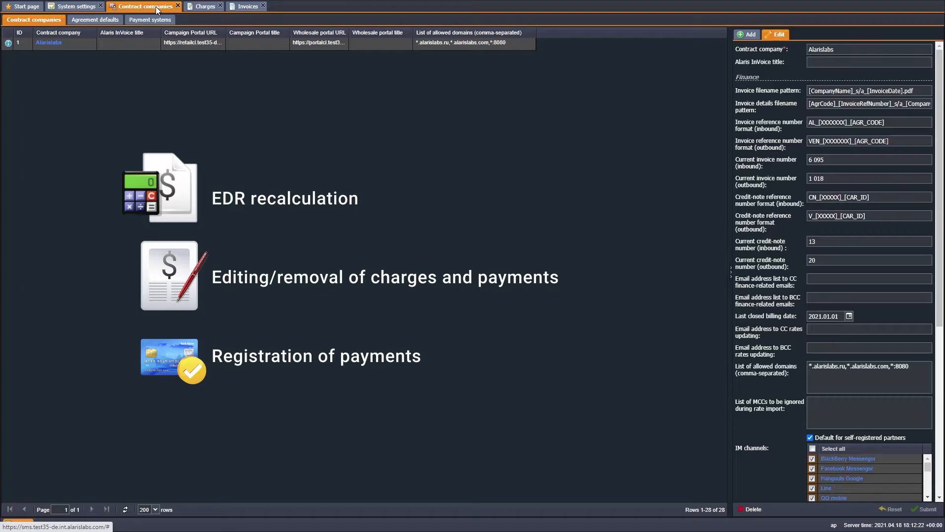
{"action": "left_click", "coordinate": [246, 7]}
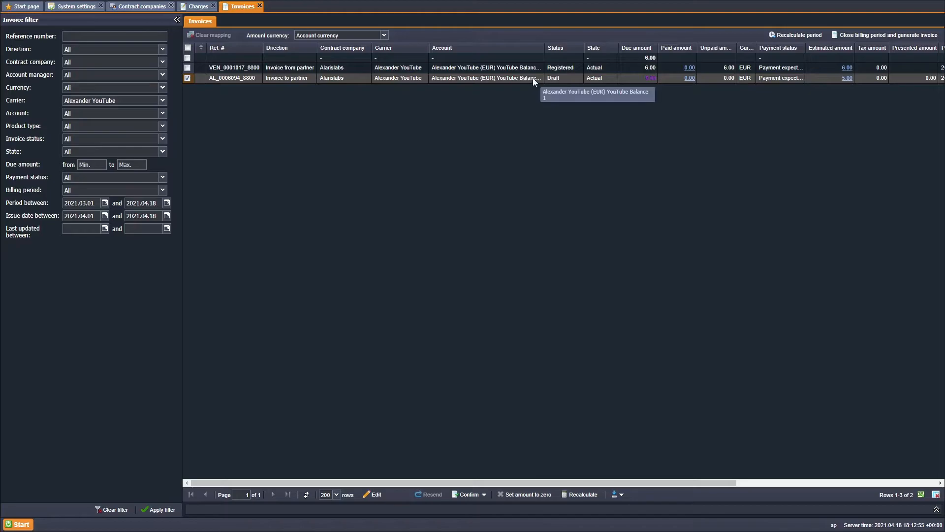
{"action": "double_click", "coordinate": [532, 78]}
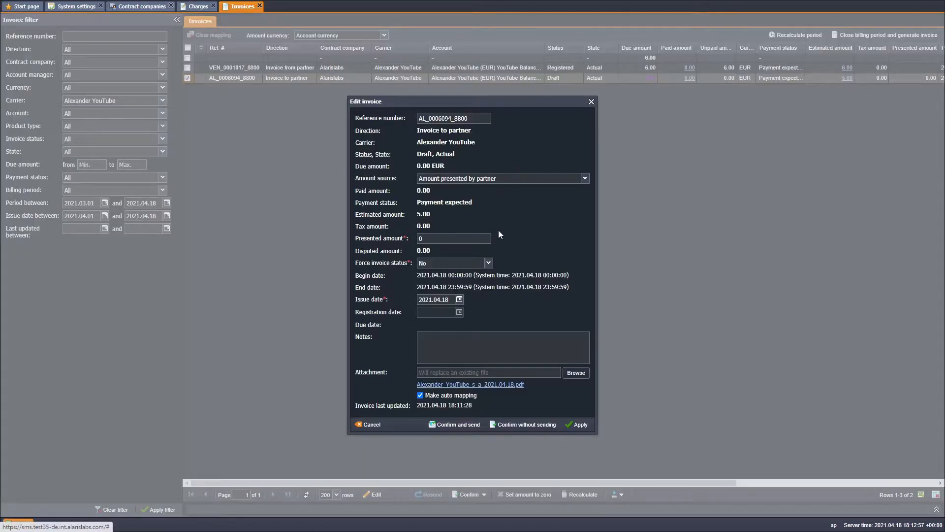
{"action": "left_click", "coordinate": [489, 262]}
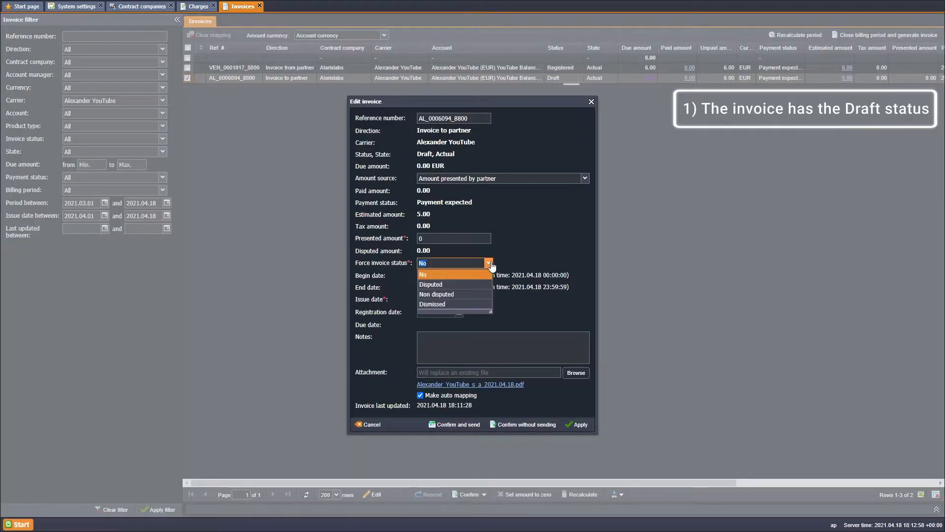
{"action": "left_click", "coordinate": [486, 304]}
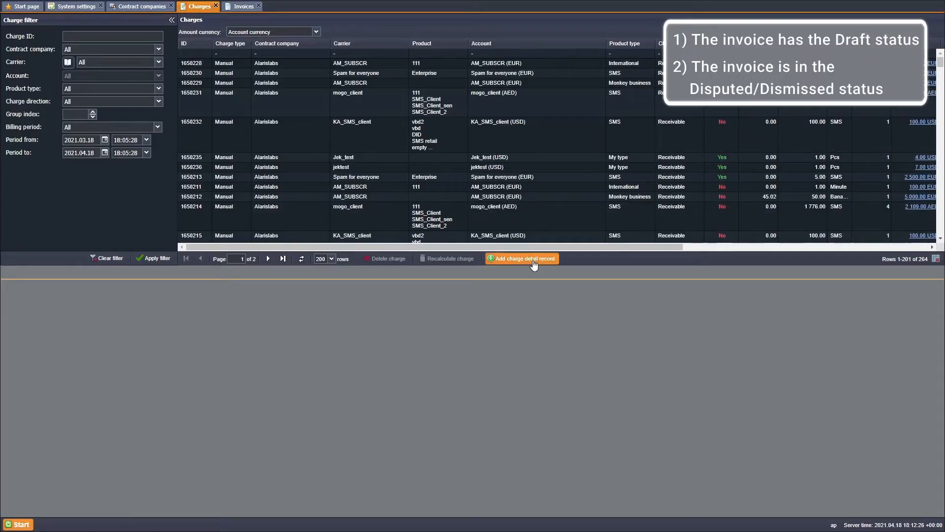
Start a new charge for the searched partner account with product type SMS and MCC 250
{"action": "left_click", "coordinate": [522, 258]}
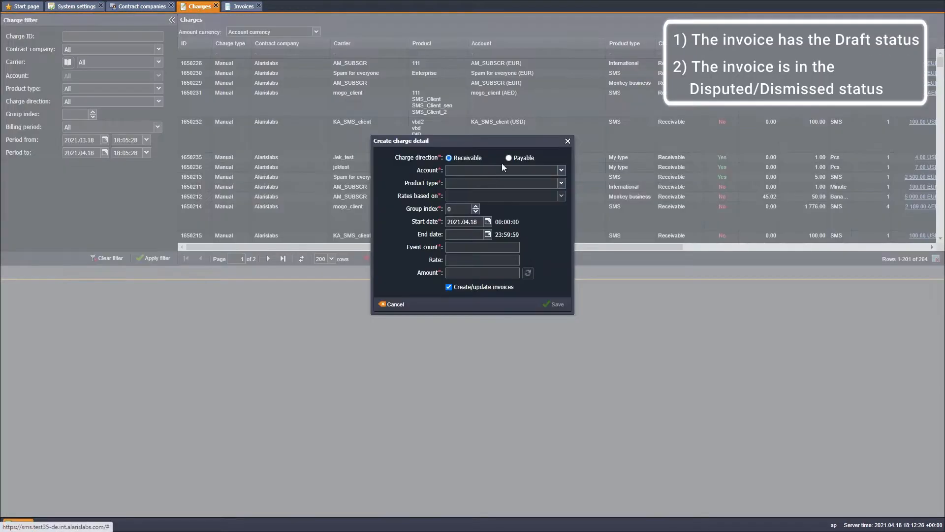
{"action": "left_click", "coordinate": [500, 170]}
{"action": "type", "text": "alex"}
{"action": "left_click", "coordinate": [500, 191]}
{"action": "left_click", "coordinate": [499, 183]}
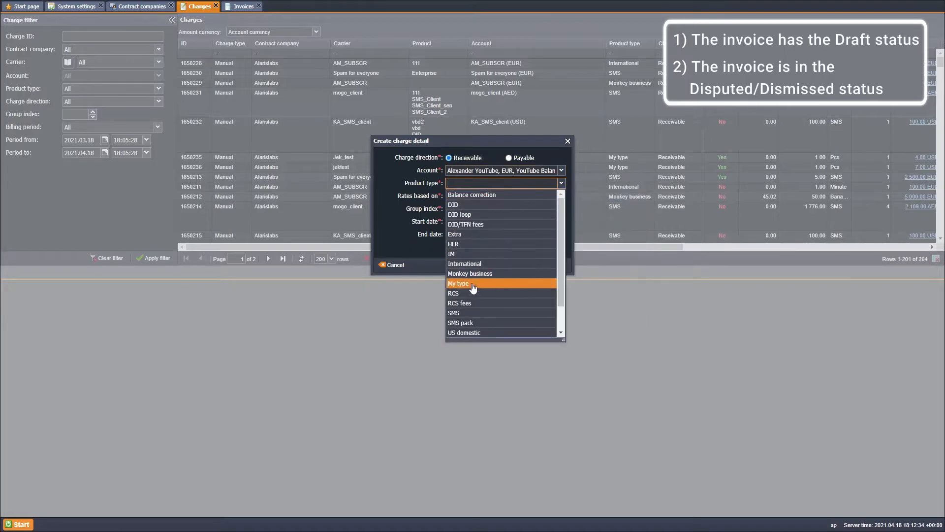
{"action": "left_click", "coordinate": [474, 312]}
{"action": "left_click", "coordinate": [473, 247]}
{"action": "type", "text": "250"}
Set start date 2020.04.18, 1 SMS sent, amount 1, save, acknowledge the closed-period error, cancel
{"action": "left_click", "coordinate": [460, 222]}
{"action": "key", "text": "BackSpace"}
{"action": "type", "text": "020.04.18"}
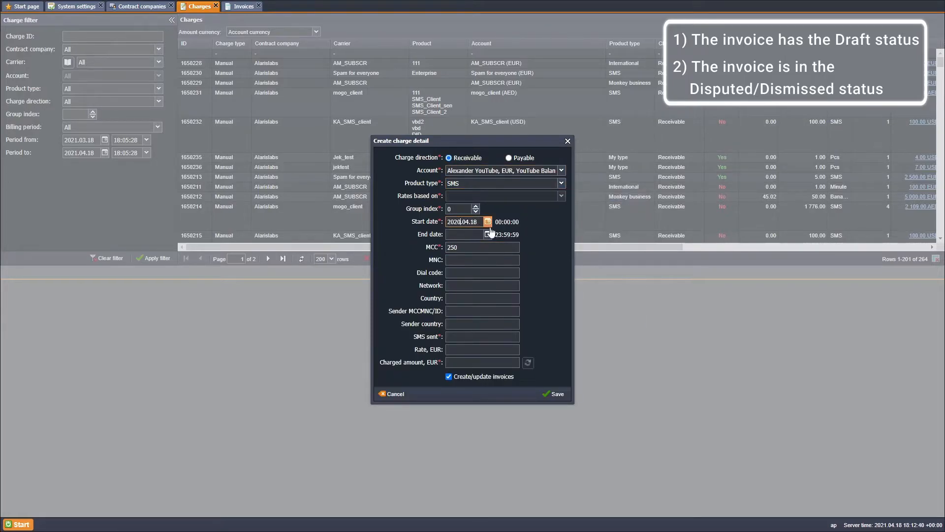
{"action": "left_click", "coordinate": [482, 336]}
{"action": "type", "text": "1"}
{"action": "left_click", "coordinate": [482, 363]}
{"action": "type", "text": "1"}
{"action": "left_click", "coordinate": [554, 394]}
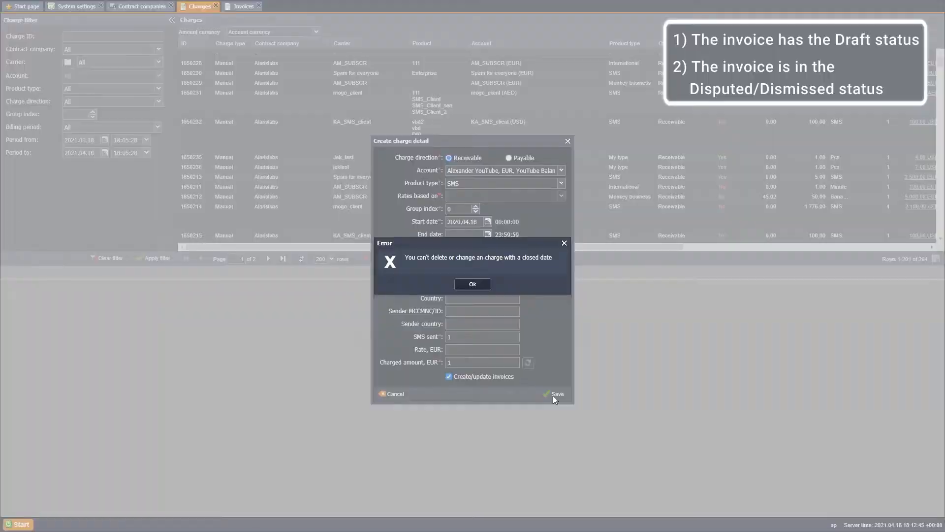
{"action": "left_click", "coordinate": [473, 284]}
{"action": "left_click", "coordinate": [566, 141]}
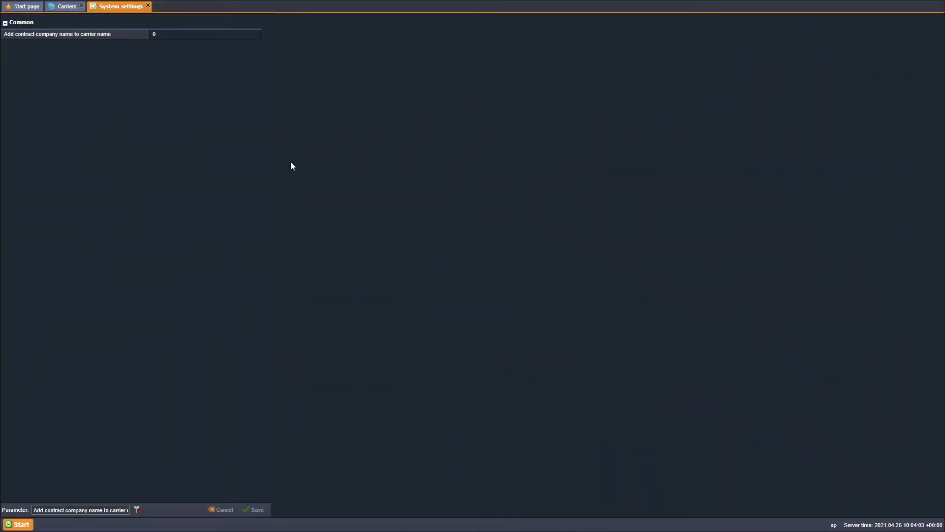
Change 'Add contract company name to carrier name' from 0 to 1 and save it
{"action": "left_click", "coordinate": [188, 36]}
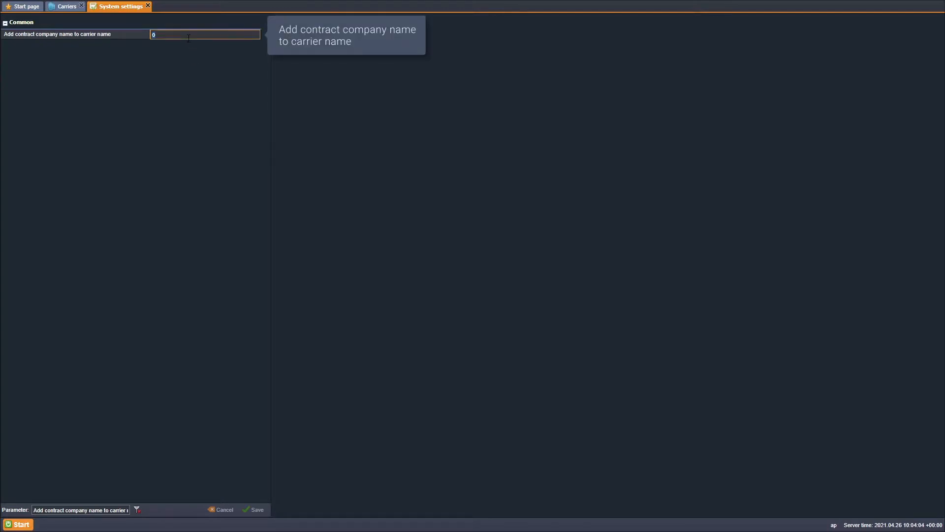
{"action": "left_click", "coordinate": [254, 509]}
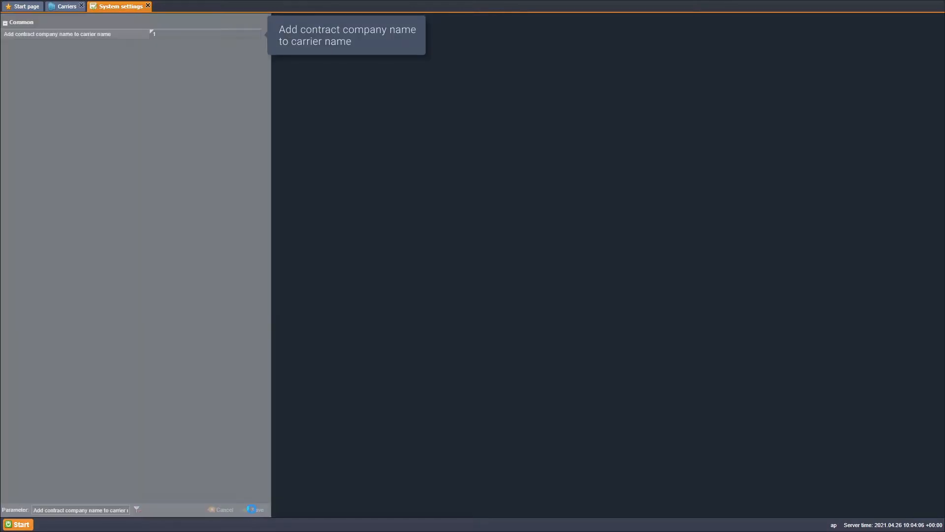
{"action": "left_click", "coordinate": [67, 7]}
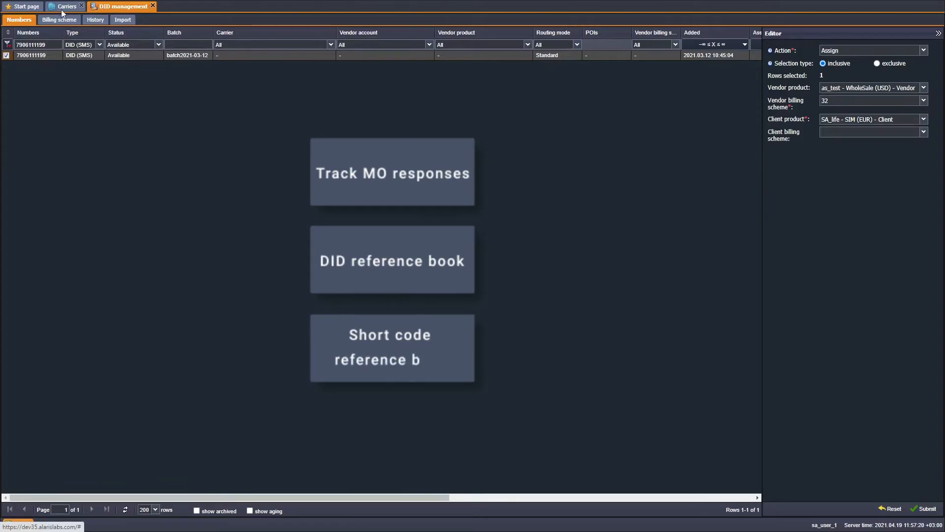
Enable 'Force DID sender ID translation' for the SA_life product and set the Campaign Portal sign-in language to Deutsch
{"action": "left_click", "coordinate": [62, 10]}
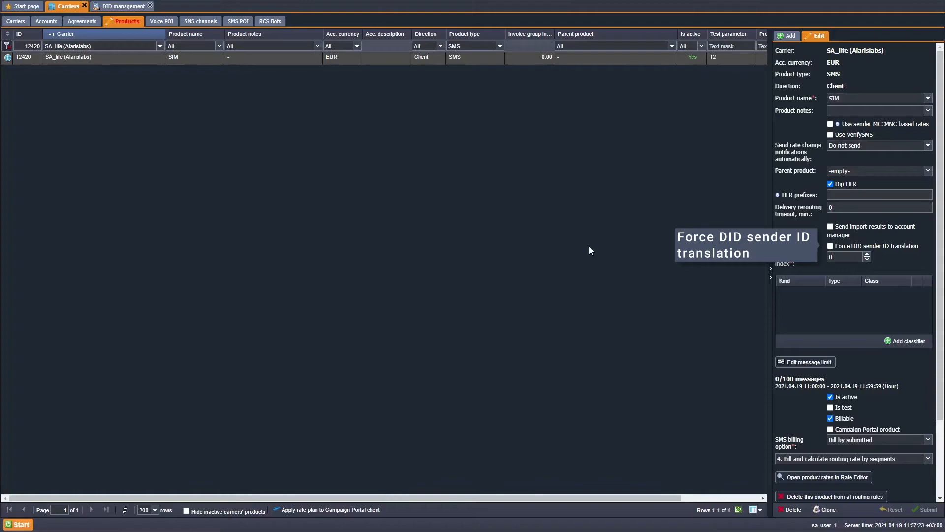
{"action": "left_click", "coordinate": [830, 246]}
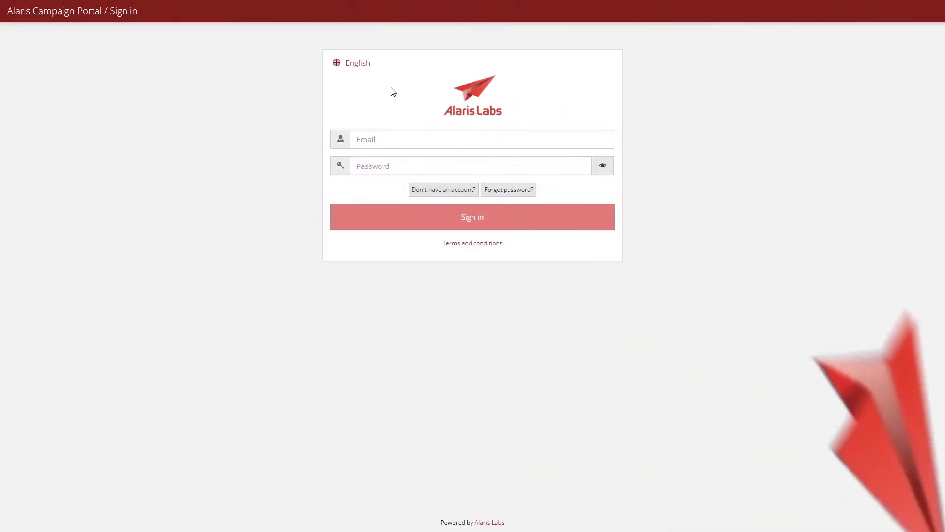
{"action": "left_click", "coordinate": [367, 64]}
{"action": "left_click", "coordinate": [383, 237]}
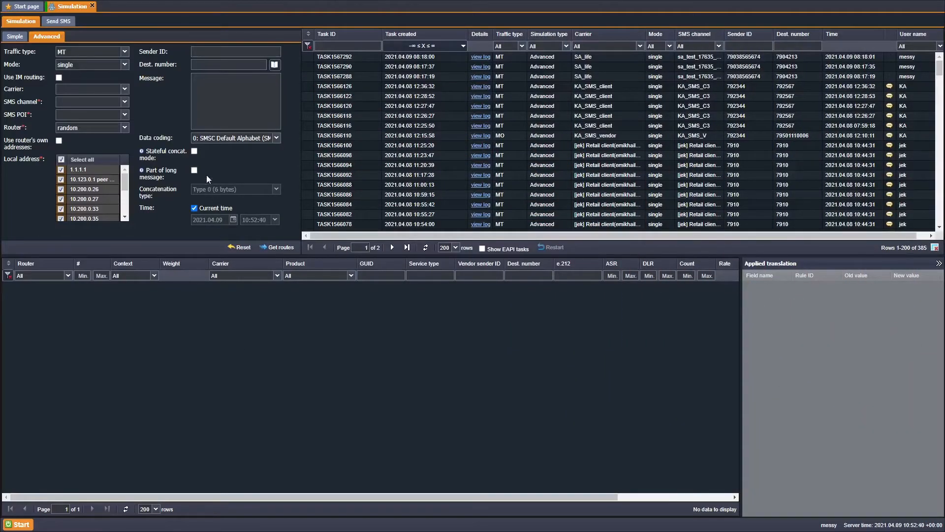
Tick Stateful concat. mode and choose Type 8 (7 bytes) as the concatenation type
{"action": "left_click", "coordinate": [194, 152]}
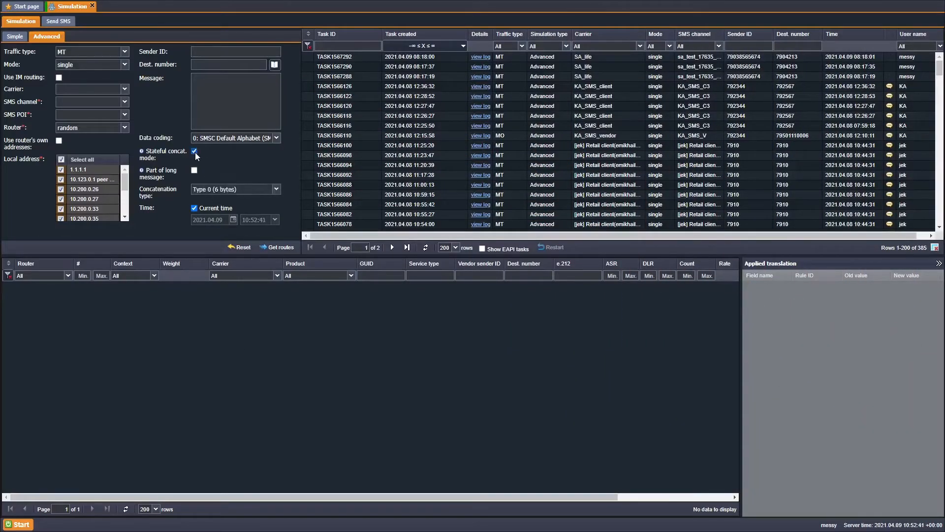
{"action": "left_click", "coordinate": [277, 190]}
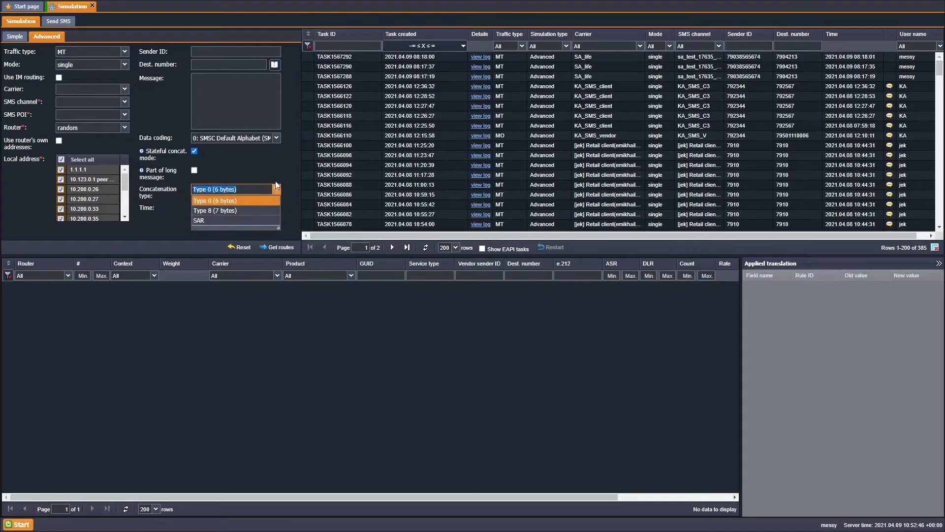
{"action": "left_click", "coordinate": [271, 211]}
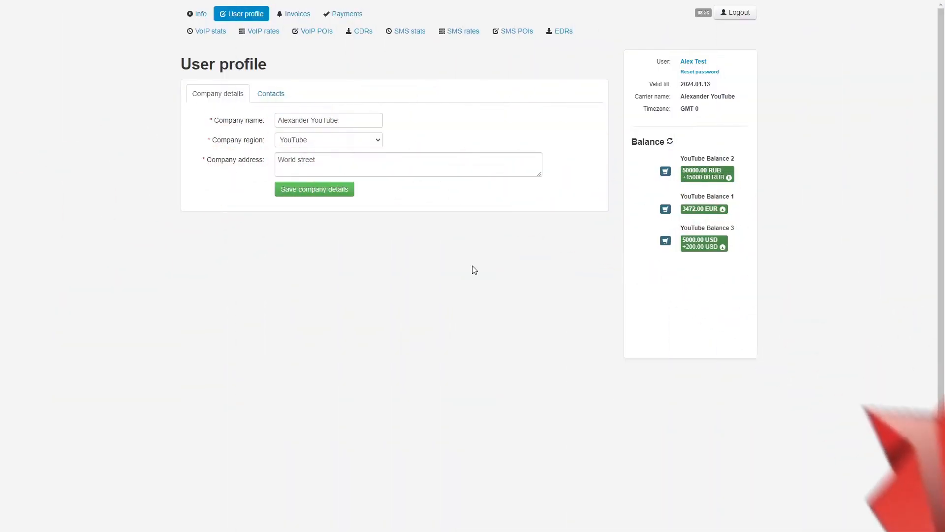
Open the Download CDRs dialog from the CDRs link in the top navigation
{"action": "left_click", "coordinate": [358, 31]}
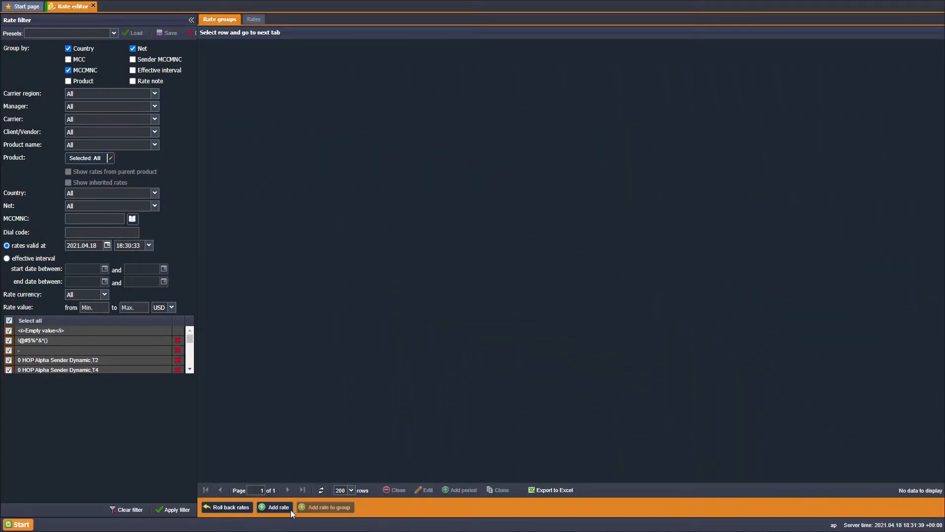
Add a new rate in the Rate editor and move all products into its selection
{"action": "left_click", "coordinate": [290, 509]}
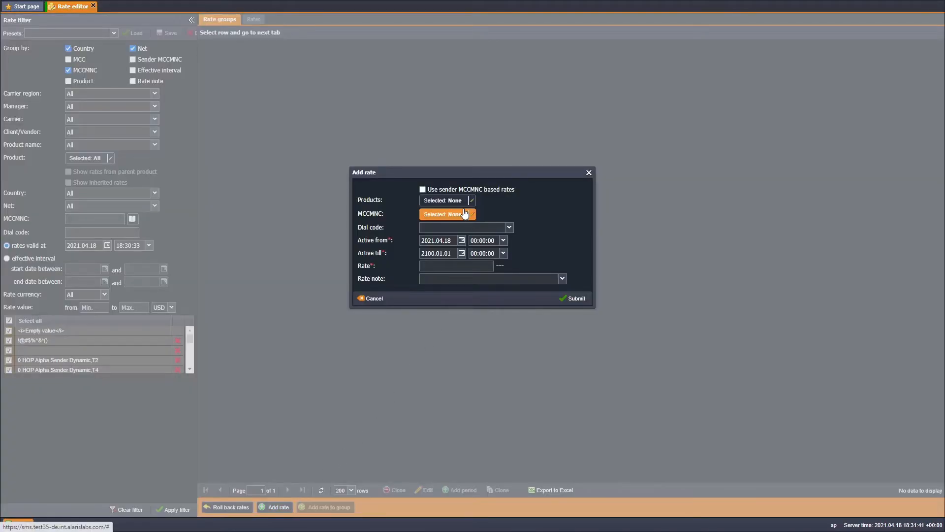
{"action": "left_click", "coordinate": [472, 201]}
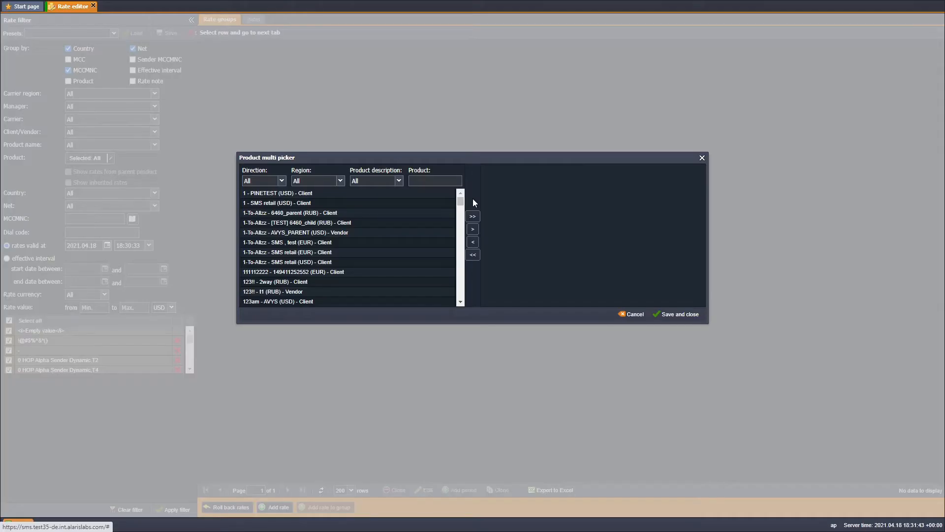
{"action": "left_click", "coordinate": [472, 216]}
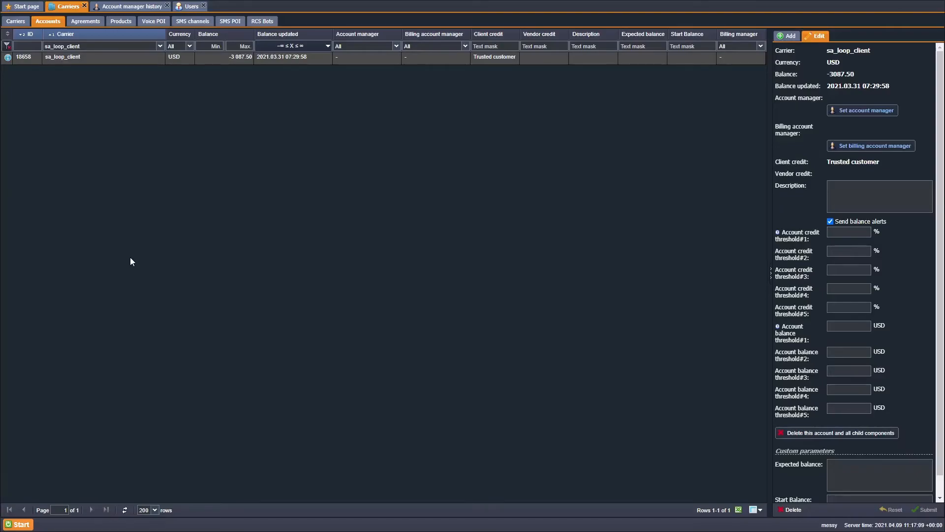
Cancel the Assign manager dialog for sa_loop_client and go to the Users tab
{"action": "left_click", "coordinate": [905, 145]}
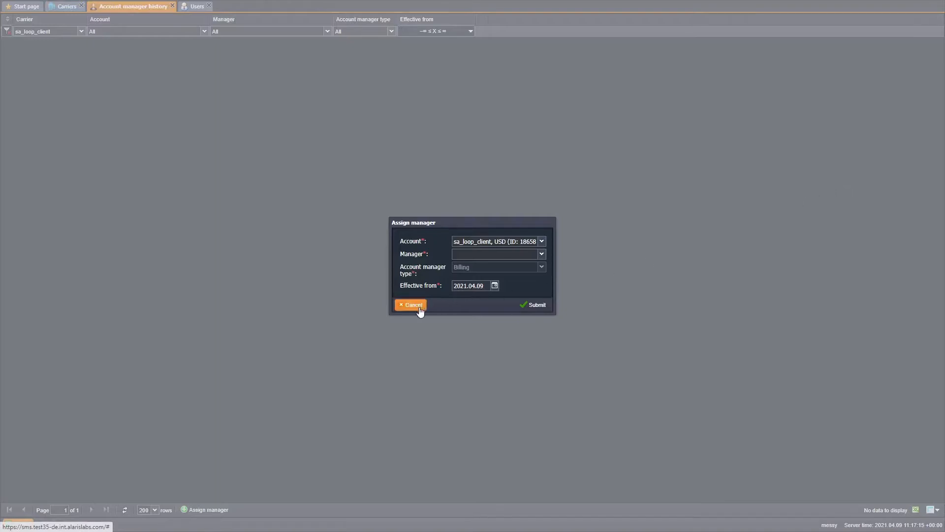
{"action": "left_click", "coordinate": [414, 305]}
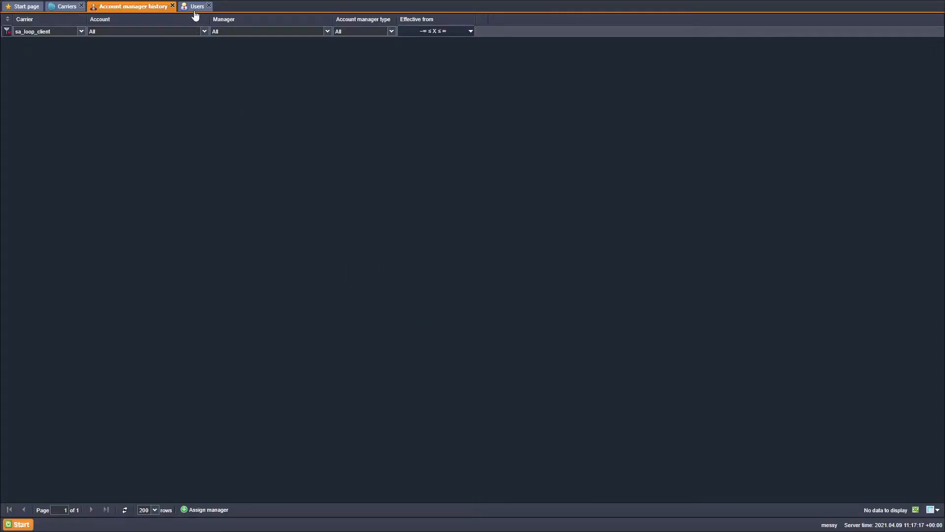
{"action": "left_click", "coordinate": [196, 9]}
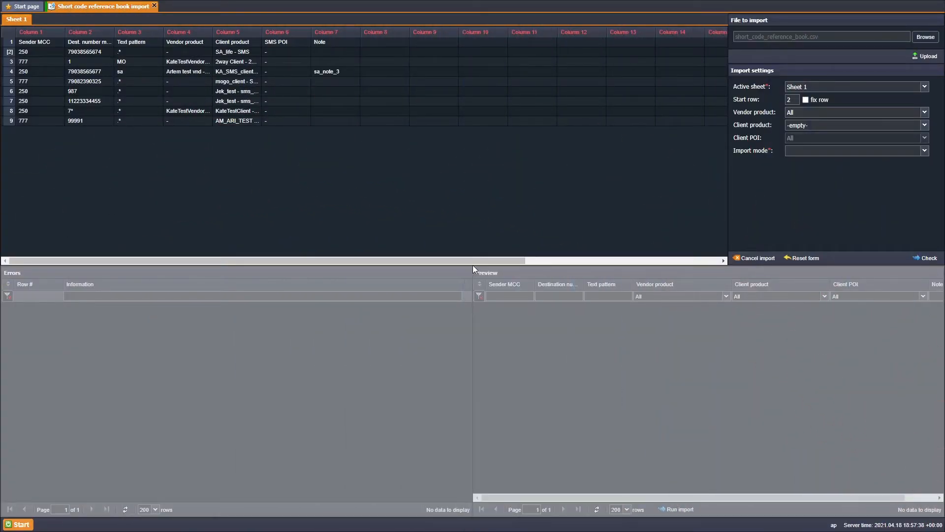
Choose Delete numbers as the short code reference book import mode
{"action": "left_click", "coordinate": [925, 151]}
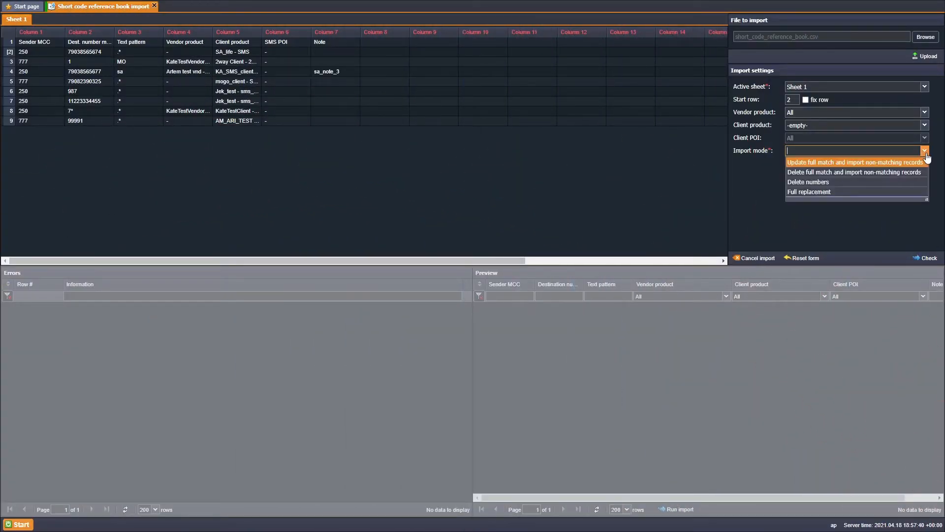
{"action": "left_click", "coordinate": [905, 186]}
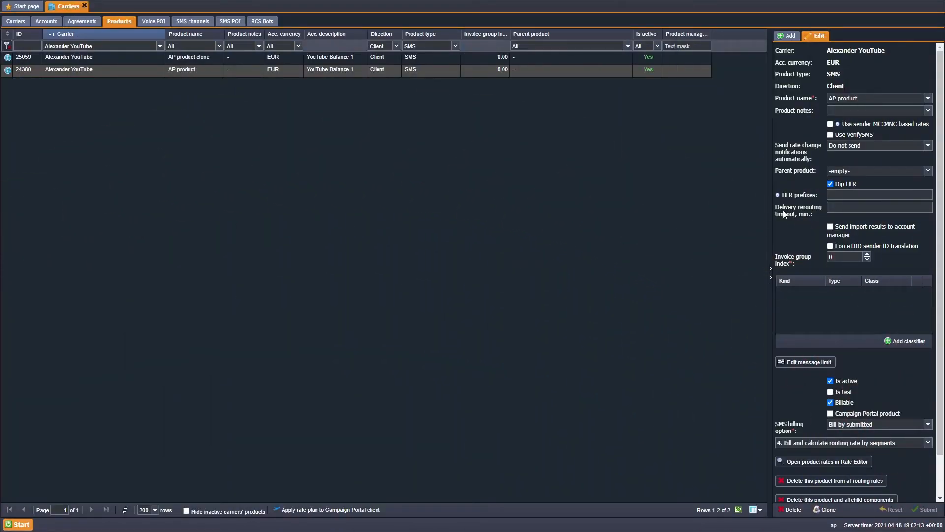
Set the AP product's delivery rerouting timeout to 5 and the tags import type to Delete matching records
{"action": "left_click", "coordinate": [846, 206]}
{"action": "type", "text": "5"}
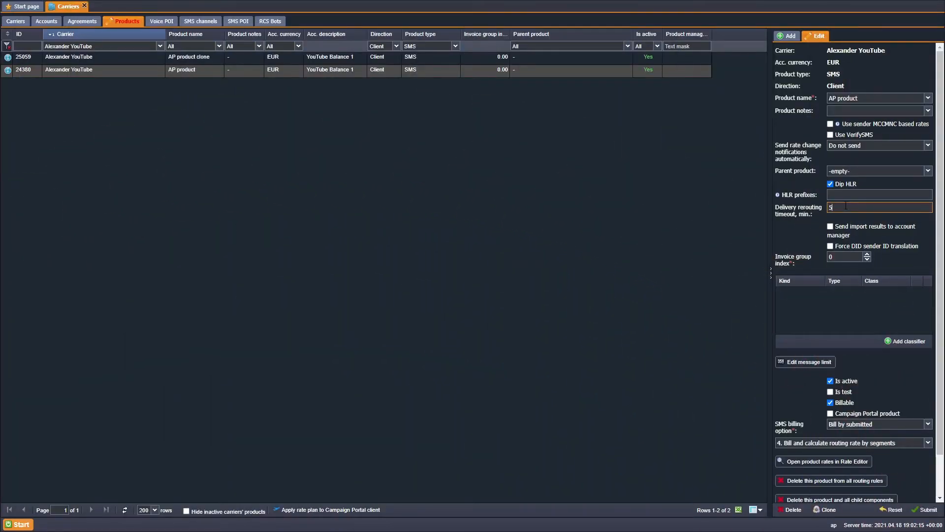
{"action": "left_click", "coordinate": [852, 216]}
{"action": "scroll", "coordinate": [852, 215], "scroll_direction": "down", "scroll_amount": 10}
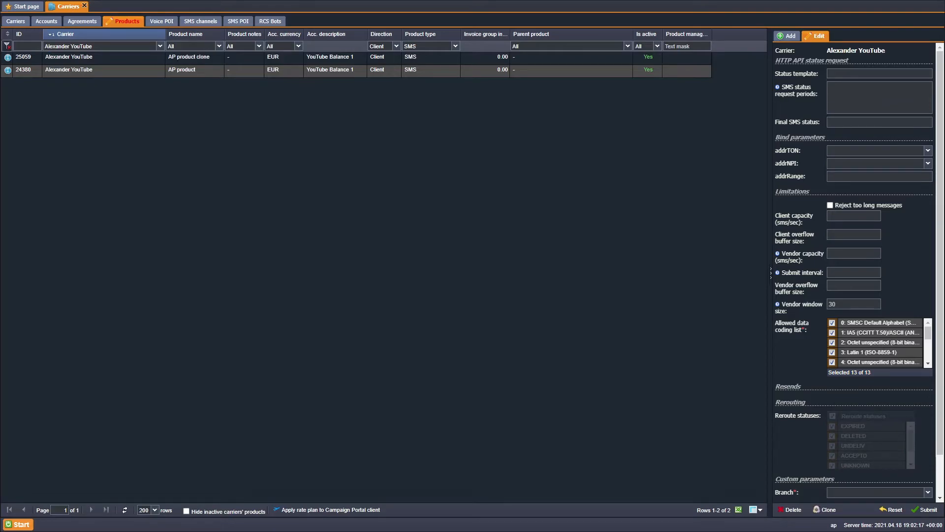
{"action": "scroll", "coordinate": [855, 211], "scroll_direction": "up", "scroll_amount": 10}
{"action": "left_click", "coordinate": [855, 207]}
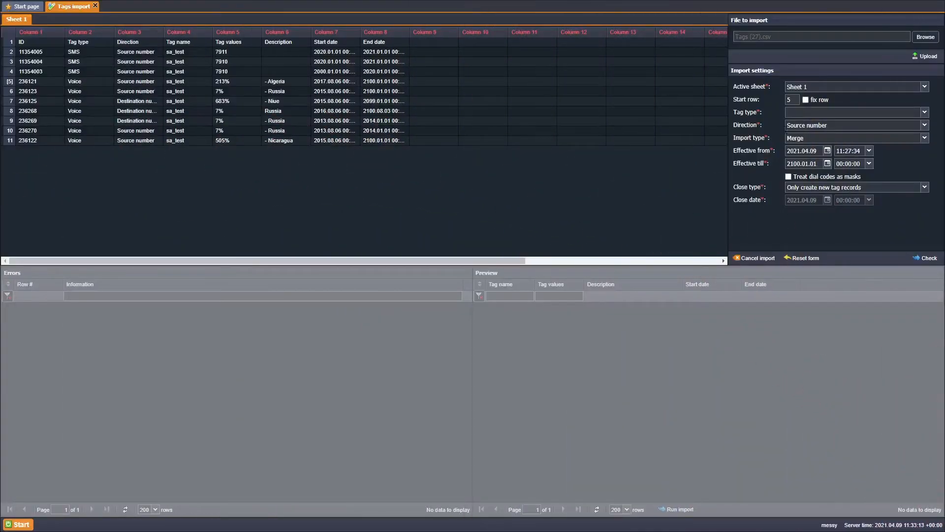
{"action": "left_click", "coordinate": [876, 138]}
{"action": "left_click", "coordinate": [885, 172]}
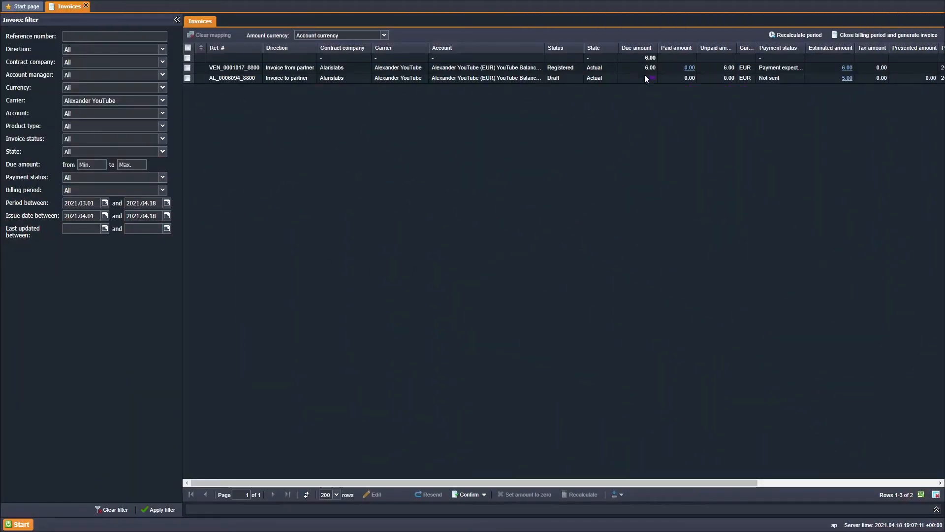
Add a Due date column to the invoices list and tick Show Blacklist tab and Show Statistics tab
{"action": "left_click", "coordinate": [615, 48]}
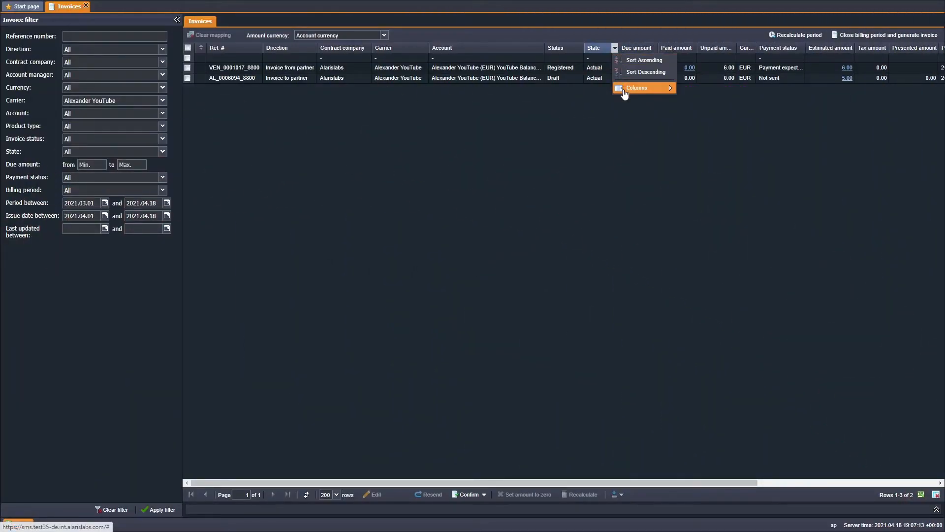
{"action": "mouse_move", "coordinate": [624, 91]}
{"action": "left_click", "coordinate": [699, 138]}
{"action": "left_click", "coordinate": [664, 140]}
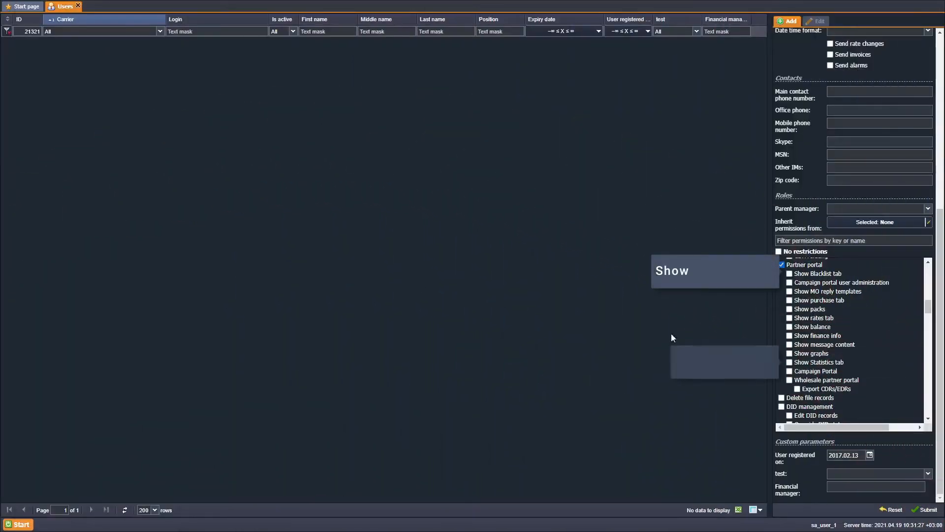
{"action": "left_click", "coordinate": [789, 273]}
{"action": "left_click", "coordinate": [789, 361]}
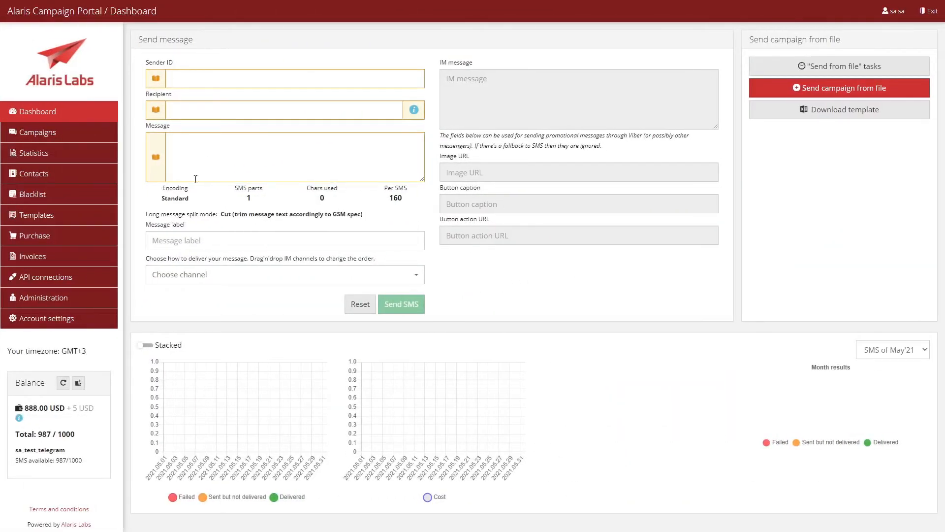
Browse the Statistics, Blacklist and Account settings pages, then allow the MO reply templates permission
{"action": "left_click", "coordinate": [75, 156]}
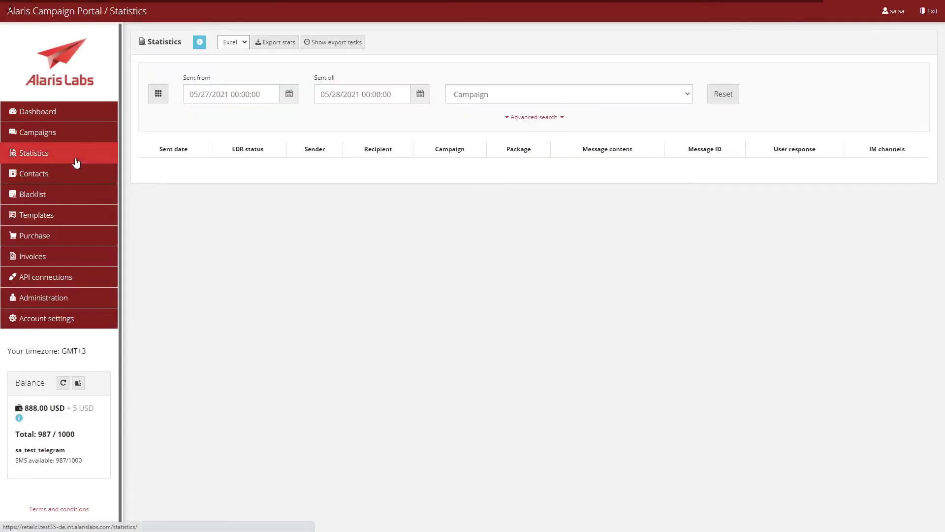
{"action": "left_click", "coordinate": [70, 199]}
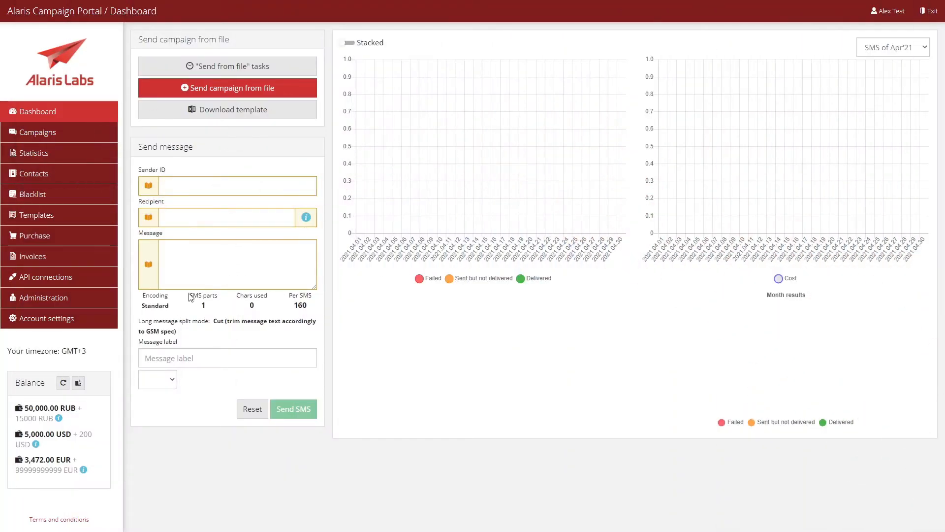
{"action": "left_click", "coordinate": [99, 319]}
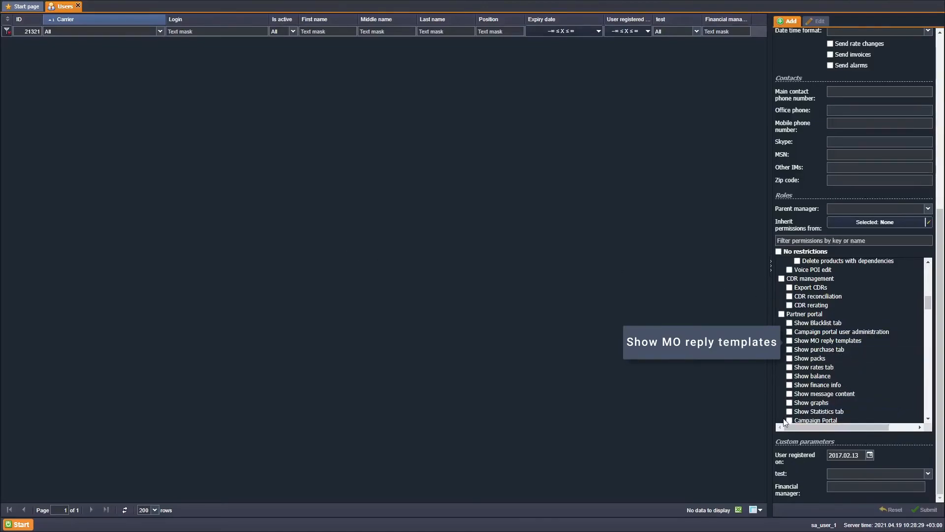
{"action": "left_click", "coordinate": [790, 340]}
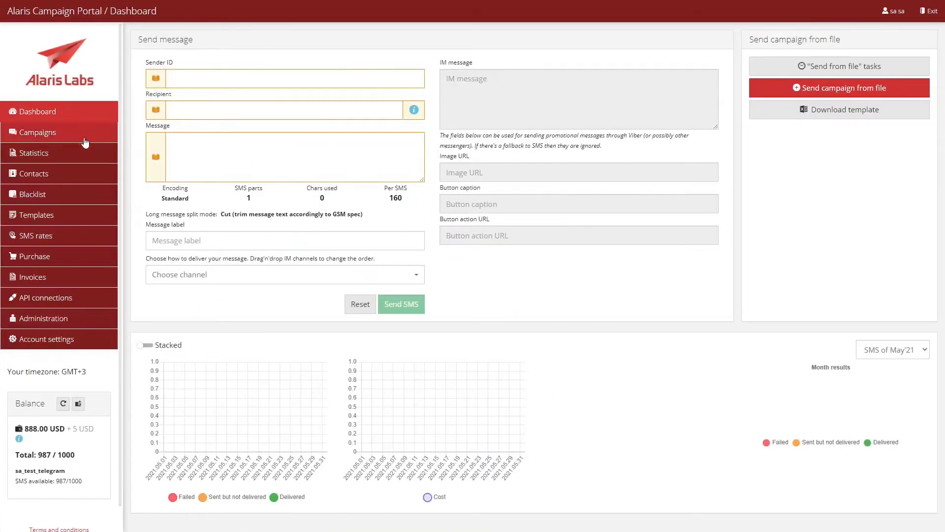
Select campaign 04_2 in the Campaigns list and repeat it as a new campaign
{"action": "left_click", "coordinate": [77, 135]}
{"action": "left_click", "coordinate": [154, 133]}
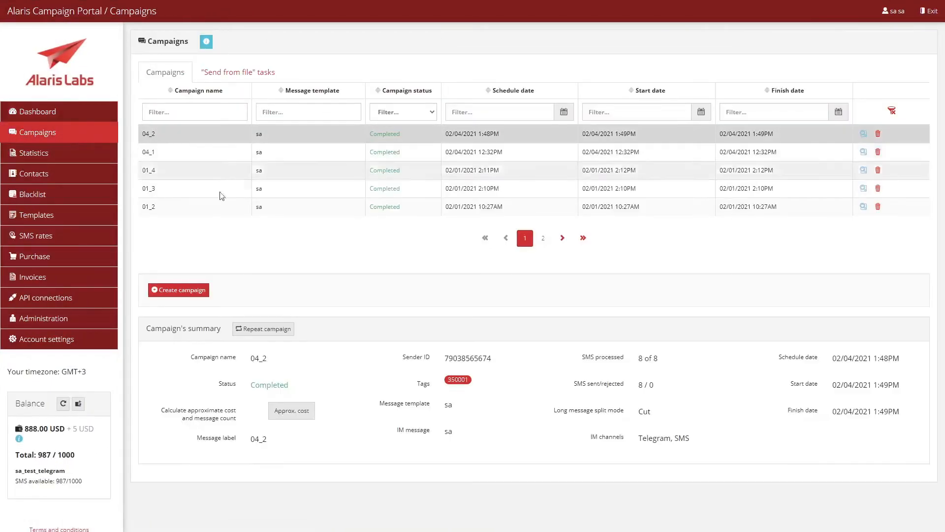
{"action": "left_click", "coordinate": [255, 328]}
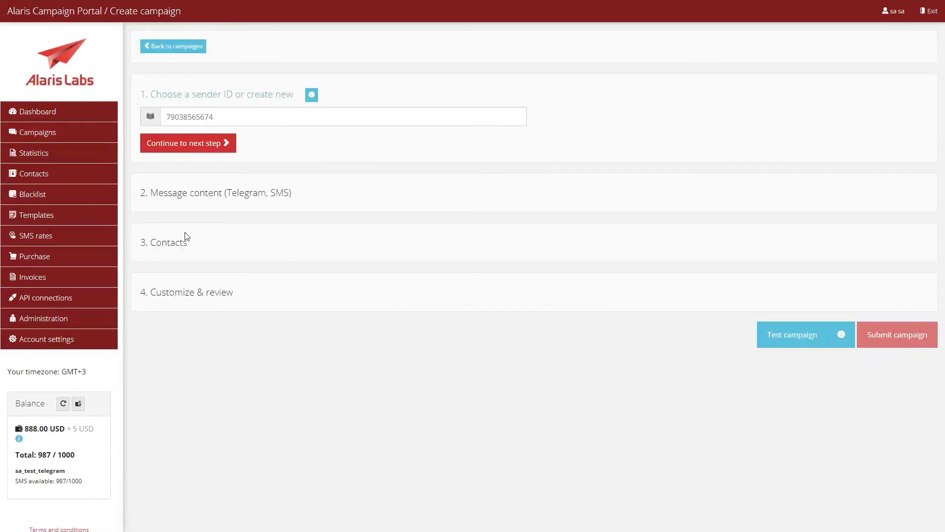
View the Templates page, then the Statistics page's advanced search filters
{"action": "left_click", "coordinate": [90, 217]}
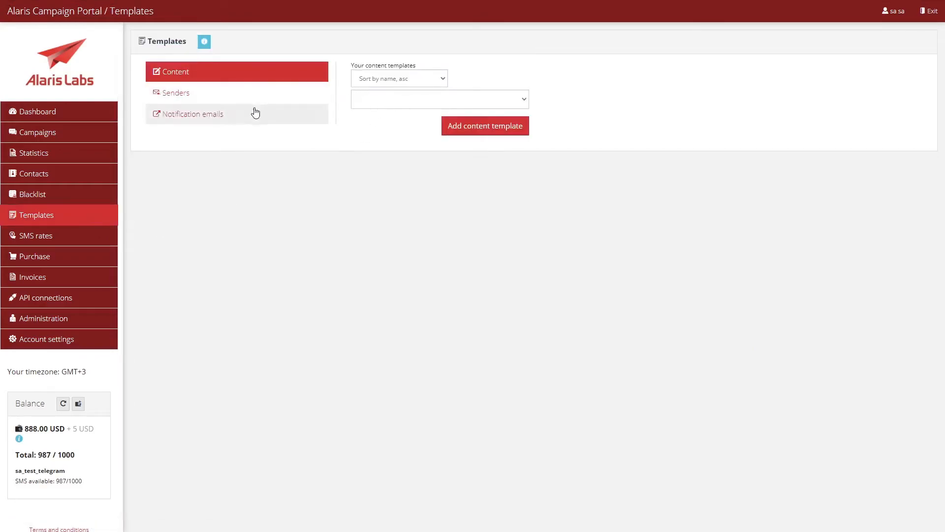
{"action": "left_click", "coordinate": [95, 152]}
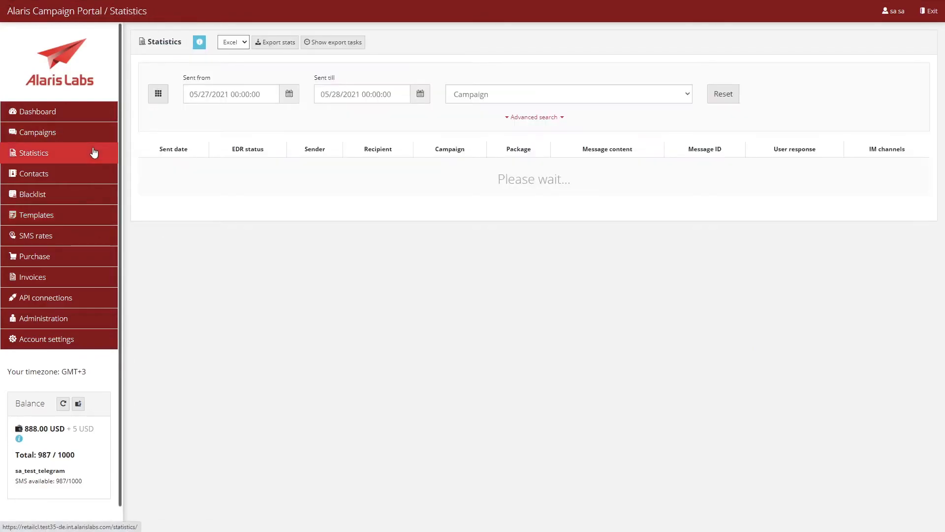
{"action": "left_click", "coordinate": [535, 119]}
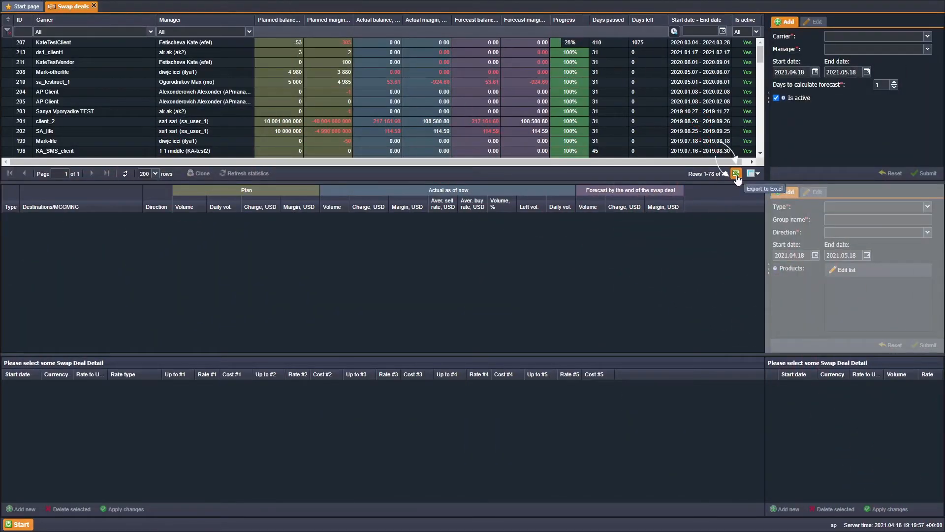
Export the swap deals grid to an Excel file
{"action": "left_click", "coordinate": [736, 174]}
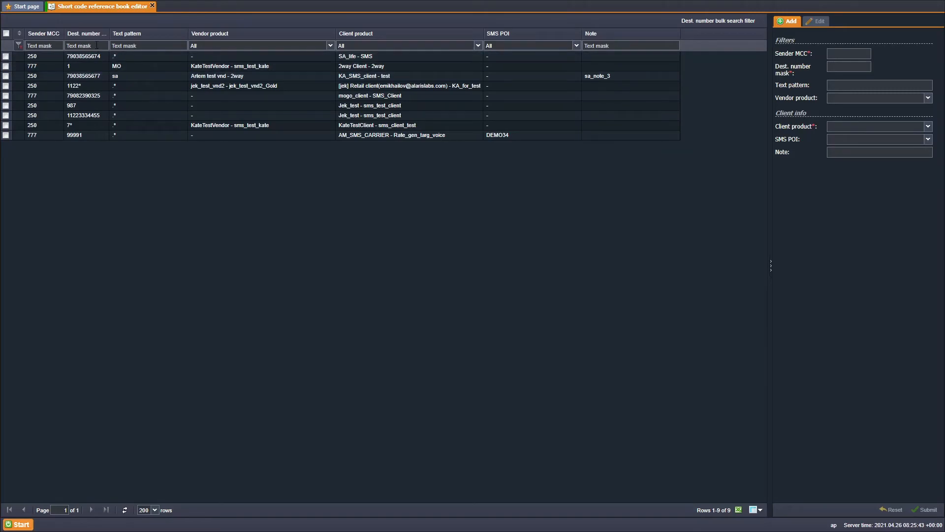
Filter short codes by destination number 790*, clear it, then try masks in the bulk filter
{"action": "left_click", "coordinate": [96, 44]}
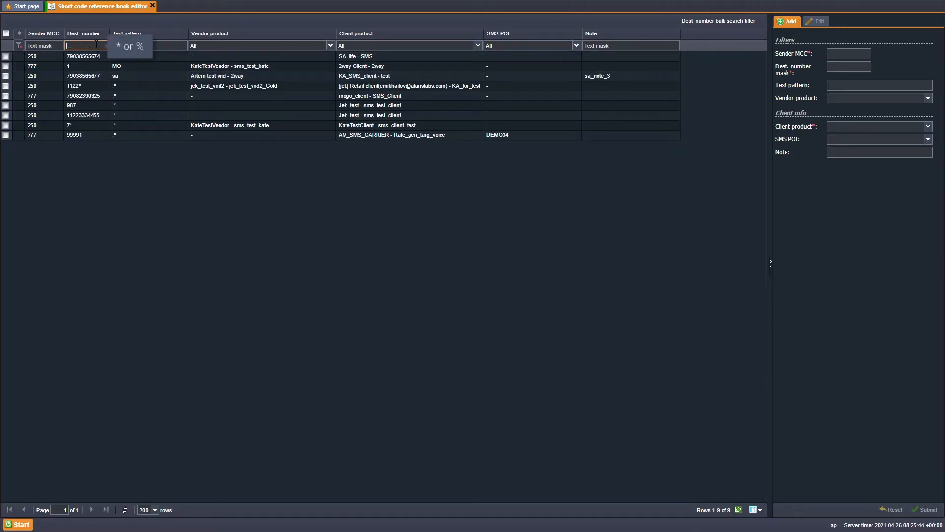
{"action": "type", "text": "790*"}
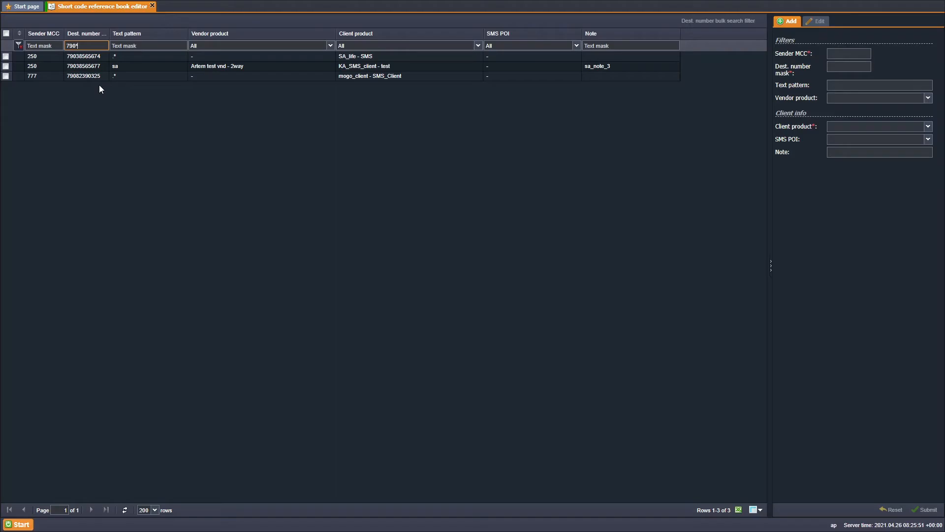
{"action": "left_click", "coordinate": [19, 46]}
{"action": "left_click", "coordinate": [703, 23]}
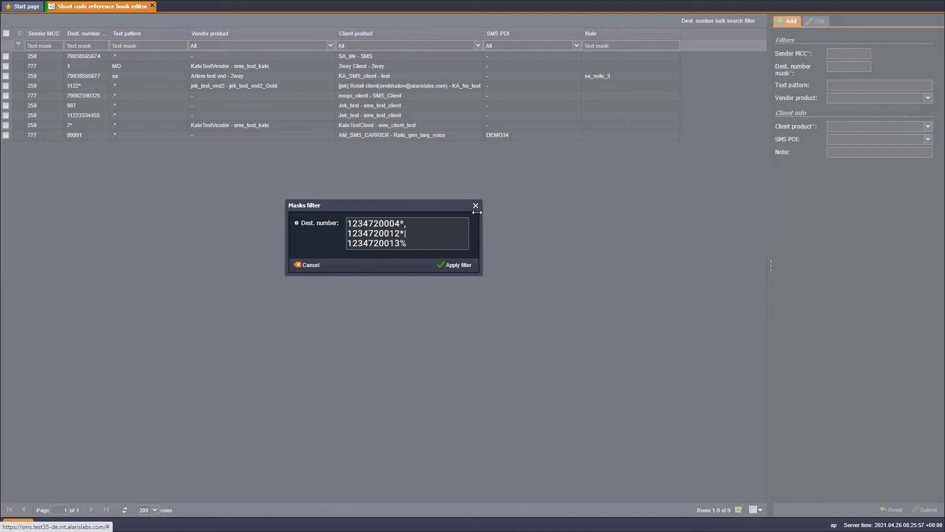
{"action": "left_click", "coordinate": [453, 267]}
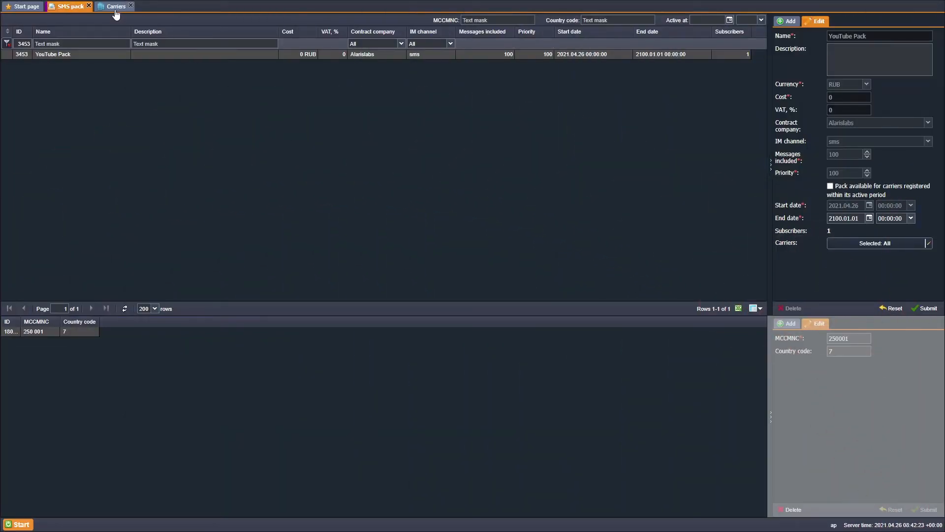
Set the SMS retail telegram product's billing option to Bill by delivered and submit
{"action": "left_click", "coordinate": [116, 6]}
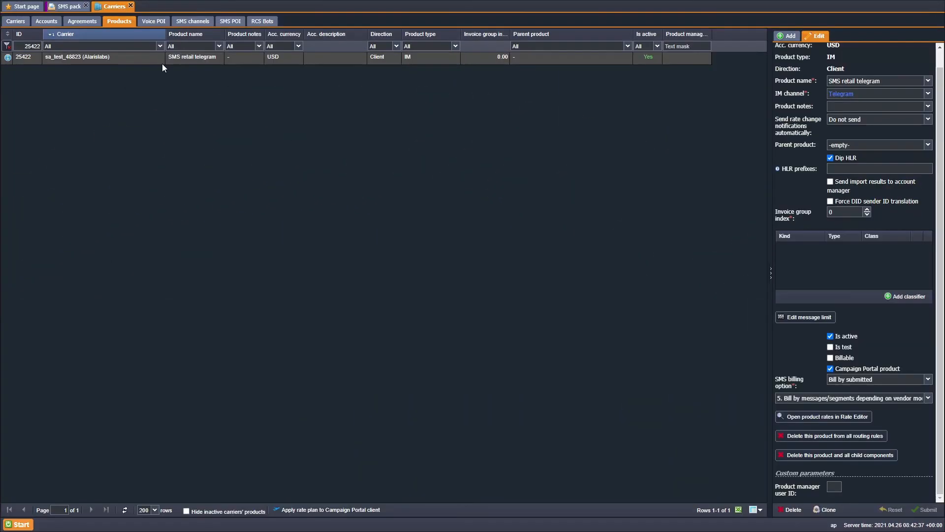
{"action": "left_click", "coordinate": [888, 379]}
{"action": "left_click", "coordinate": [885, 401]}
{"action": "left_click", "coordinate": [932, 511]}
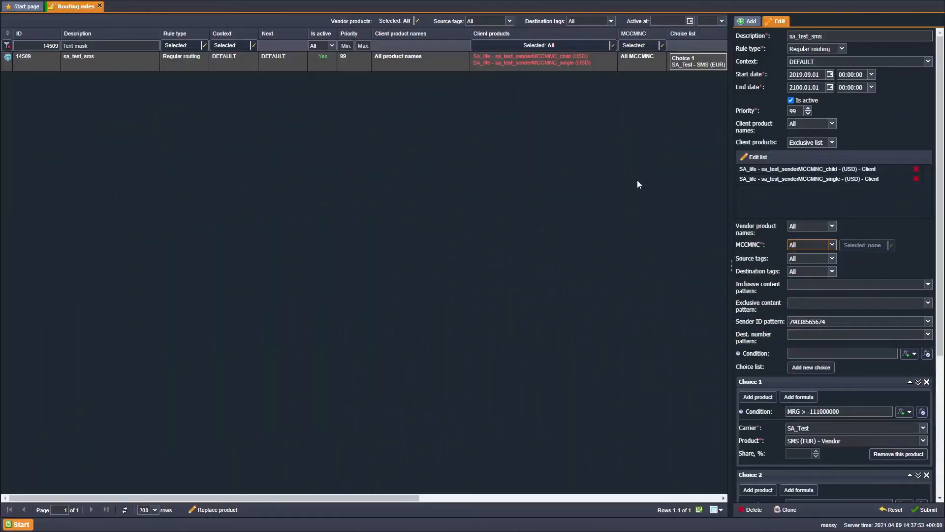
Set the sa_test_sms routing rule's MCCMNC to an inclusive list containing every MCCMNC
{"action": "left_click", "coordinate": [831, 244]}
{"action": "left_click", "coordinate": [807, 267]}
{"action": "left_click", "coordinate": [863, 245]}
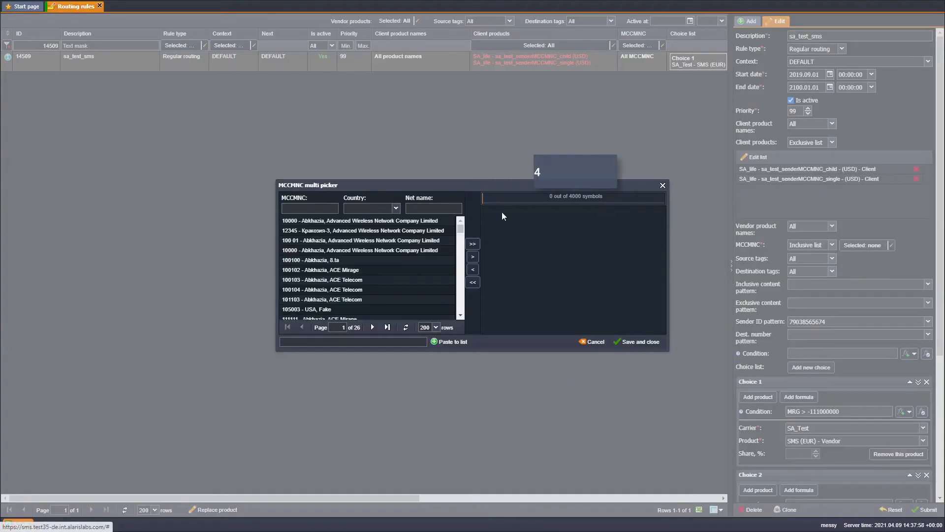
{"action": "left_click", "coordinate": [472, 244]}
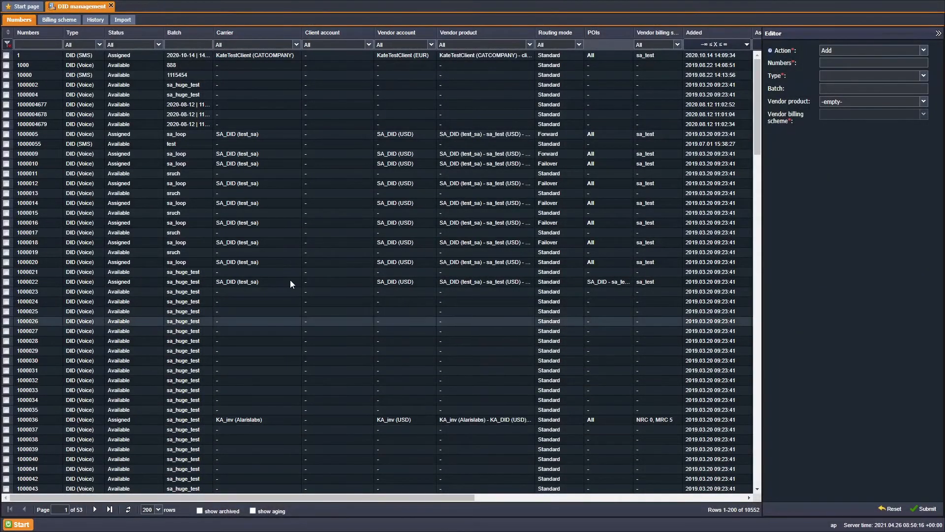
Check the DID numbers' change history, then view SA_Test SMS and sa_rcs_telegram product settings
{"action": "left_click", "coordinate": [96, 20]}
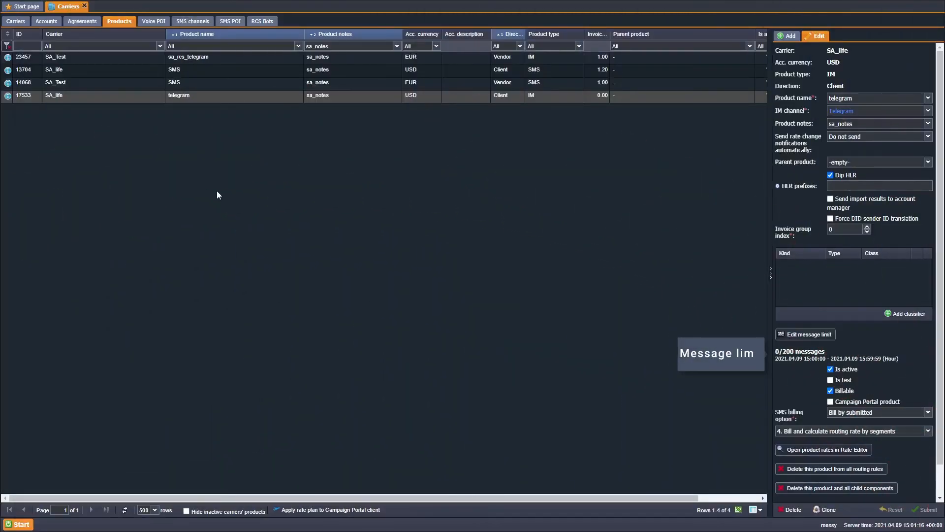
{"action": "left_click", "coordinate": [484, 84]}
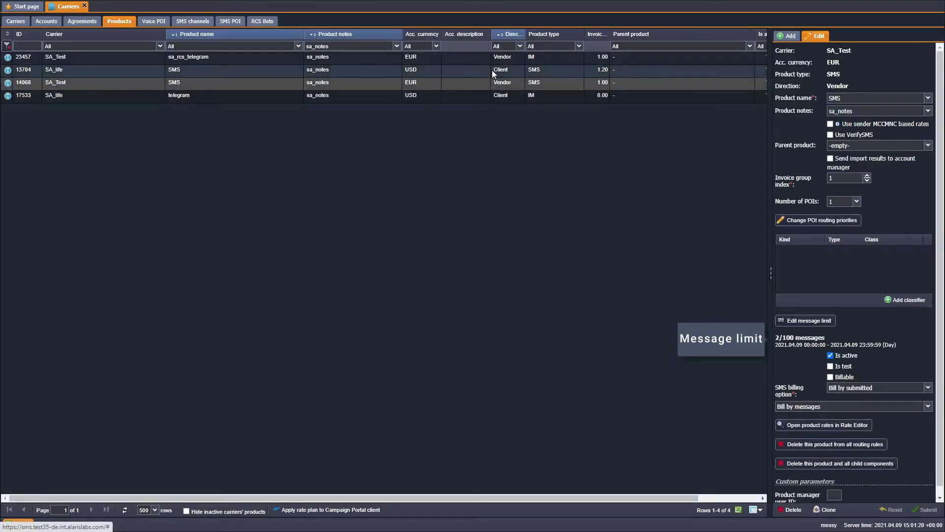
{"action": "left_click", "coordinate": [493, 61]}
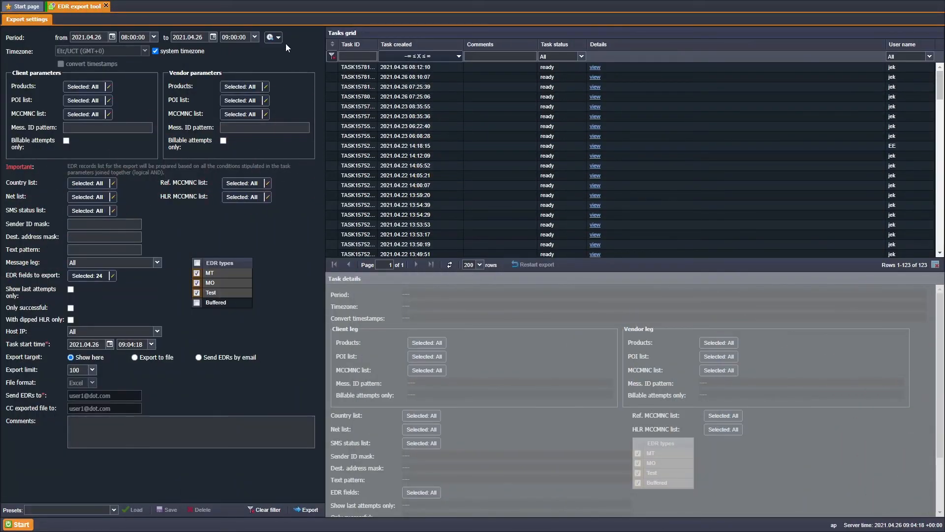
Show the EDR export period presets, then move every MCCMNC into the rate compilation selection
{"action": "left_click", "coordinate": [278, 37]}
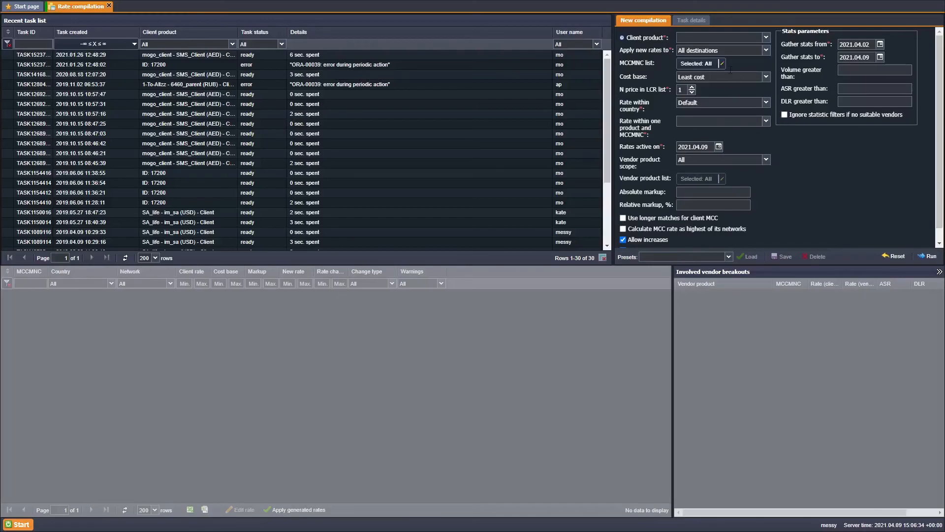
{"action": "left_click", "coordinate": [722, 64]}
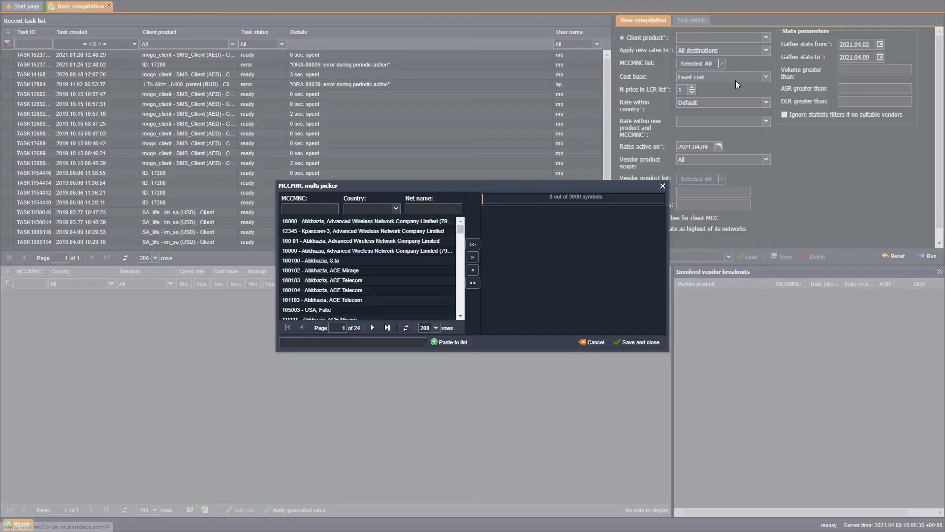
{"action": "left_click", "coordinate": [472, 244]}
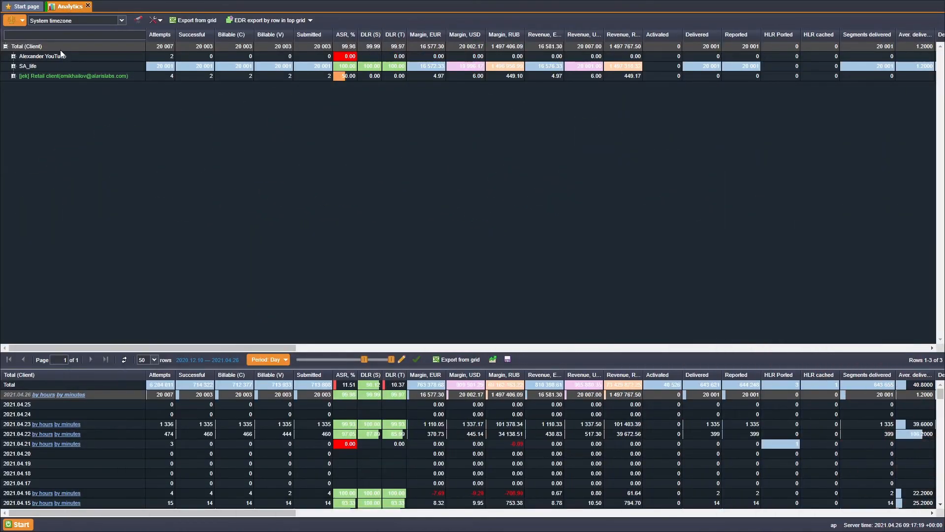
List the Analytics grid's grouping fields from its context menu, then use find and paste
{"action": "right_click", "coordinate": [63, 48]}
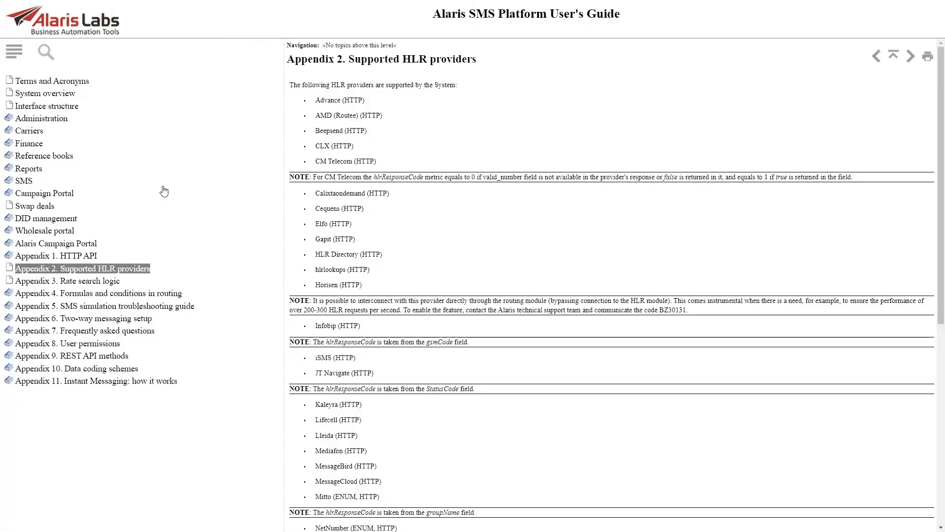
{"action": "key", "text": "ctrl+f"}
{"action": "type", "text": "hlrResponseCode"}
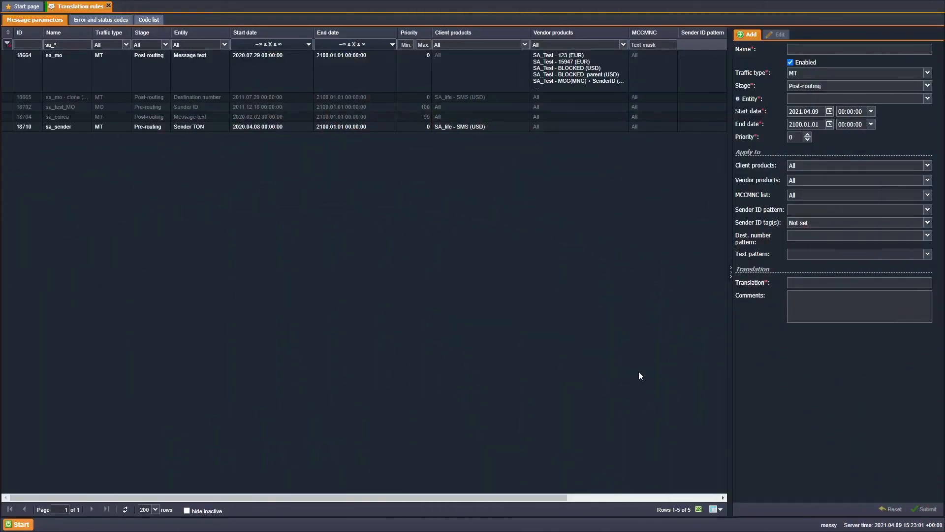
Set the translation rule's entity to Sender ID, then change it to Message text
{"action": "left_click", "coordinate": [837, 98]}
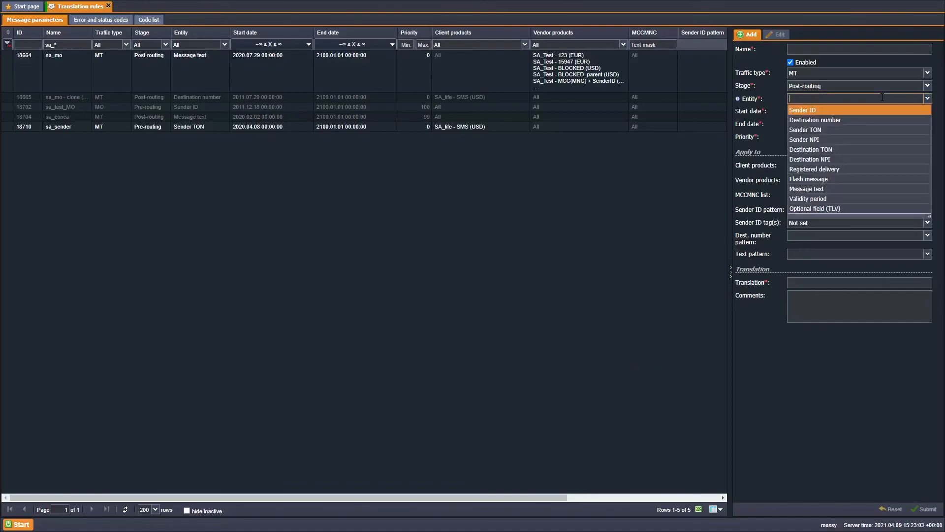
{"action": "left_click", "coordinate": [877, 111]}
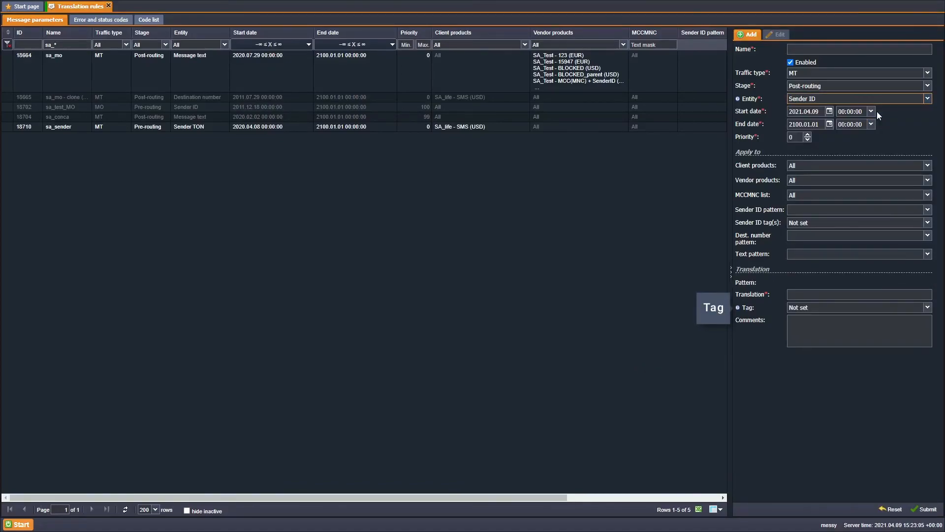
{"action": "left_click", "coordinate": [915, 99]}
{"action": "left_click", "coordinate": [884, 189]}
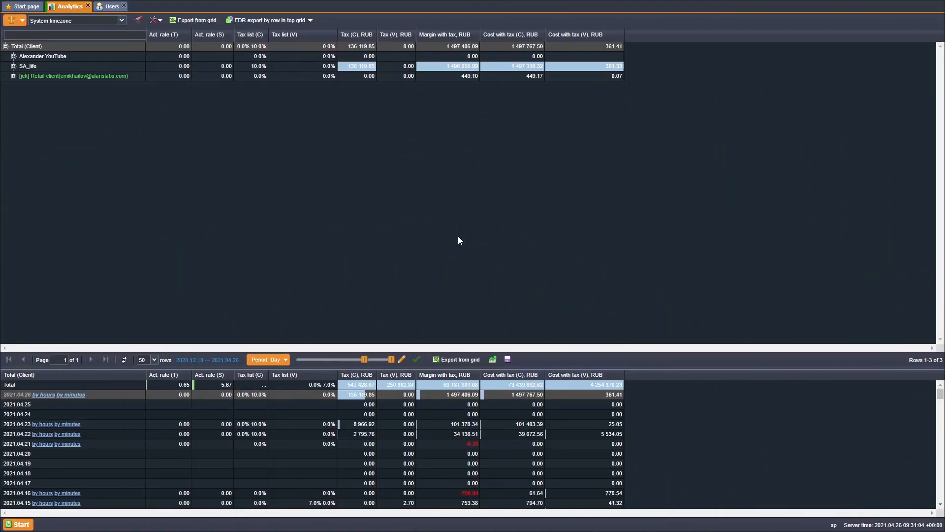
Set the Finance parameters out tax scheme to Add country based tax
{"action": "left_click", "coordinate": [553, 146]}
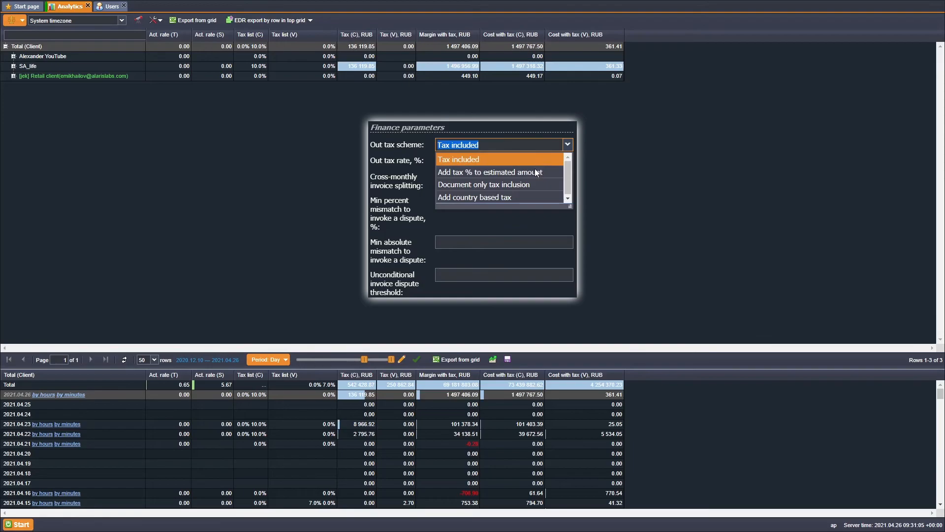
{"action": "left_click", "coordinate": [525, 196]}
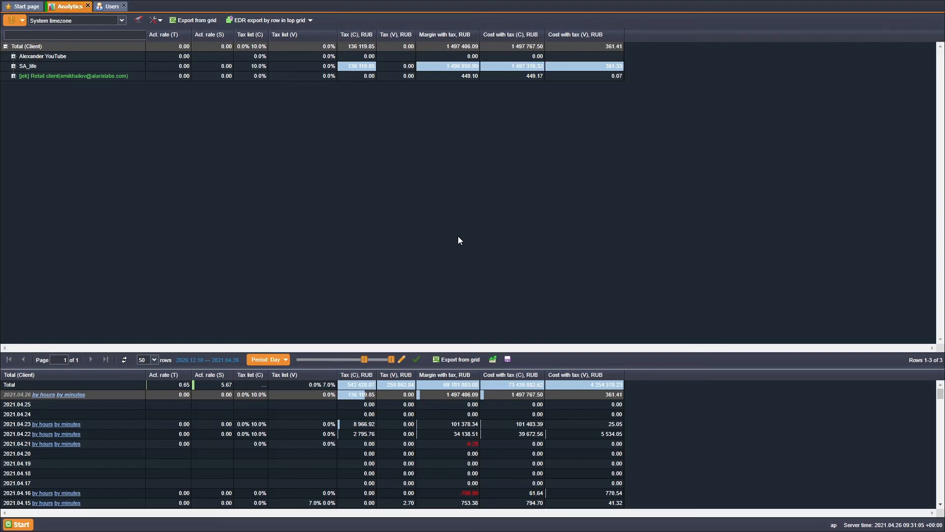
{"action": "left_click", "coordinate": [111, 6]}
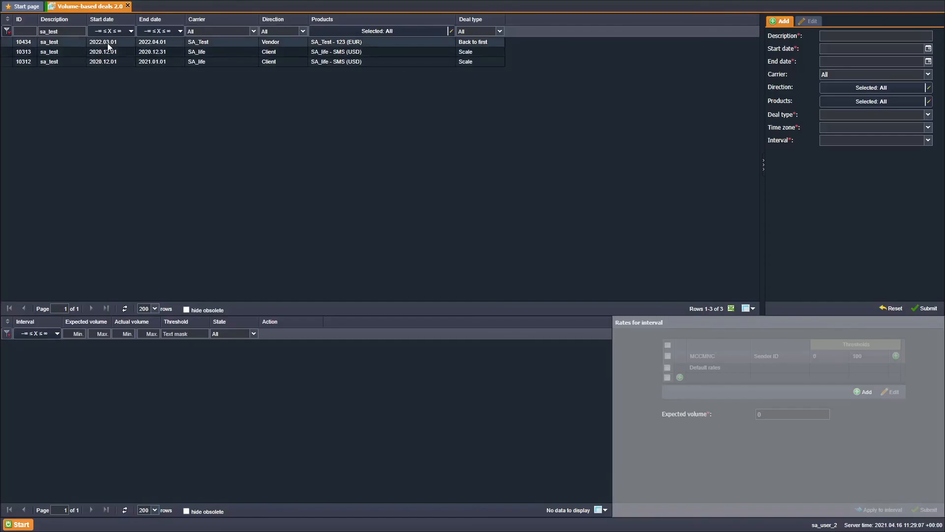
Add a threshold rate row with Sender ID Alaris to deal 10434
{"action": "left_click", "coordinate": [108, 44]}
{"action": "left_click", "coordinate": [680, 377]}
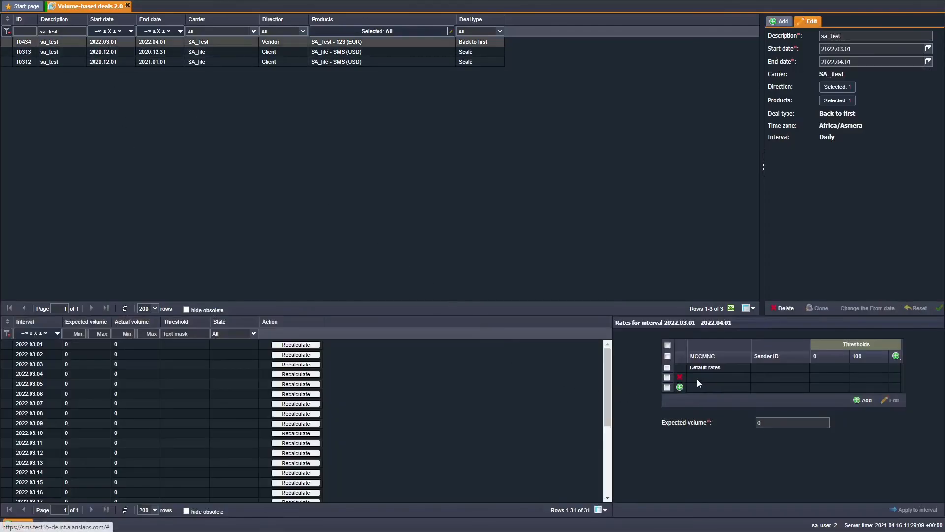
{"action": "left_click", "coordinate": [776, 378]}
{"action": "type", "text": "Alaris"}
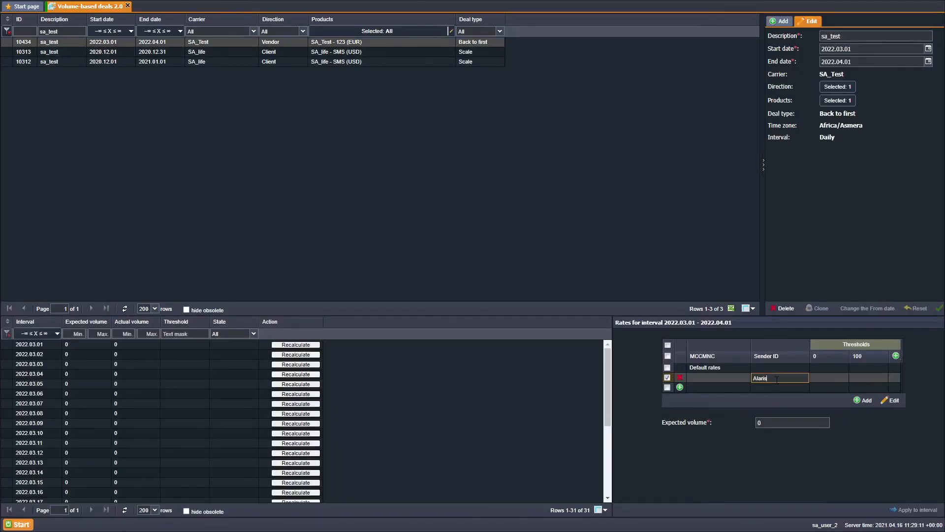
{"action": "type", "text": "Alaris"}
{"action": "type", "text": "Alaris"}
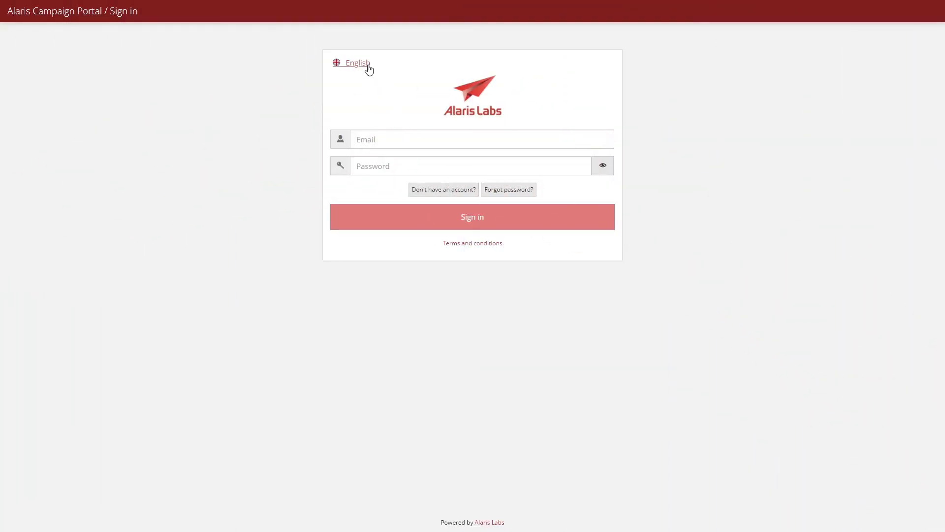
Switch the sign-in page language to Chinese, then run a trace analysis for host 15.22.12.34/18
{"action": "left_click", "coordinate": [367, 66]}
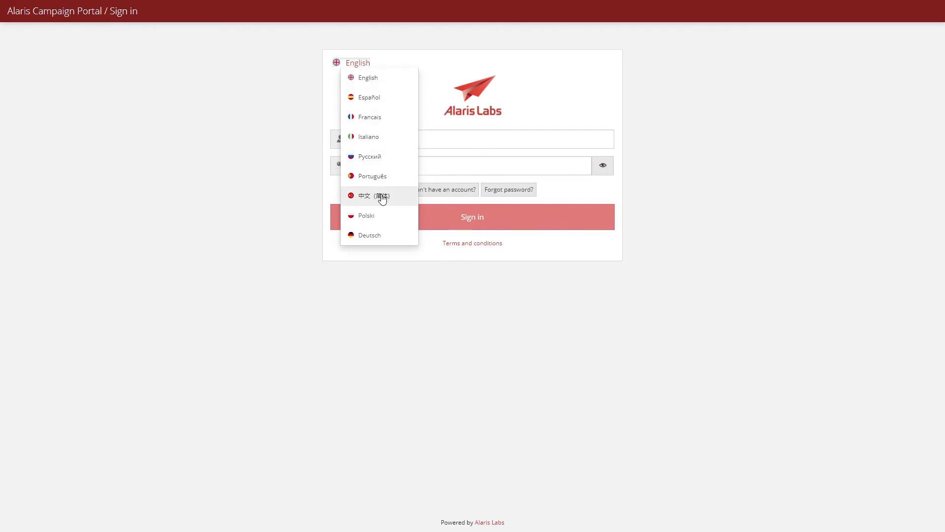
{"action": "left_click", "coordinate": [383, 196]}
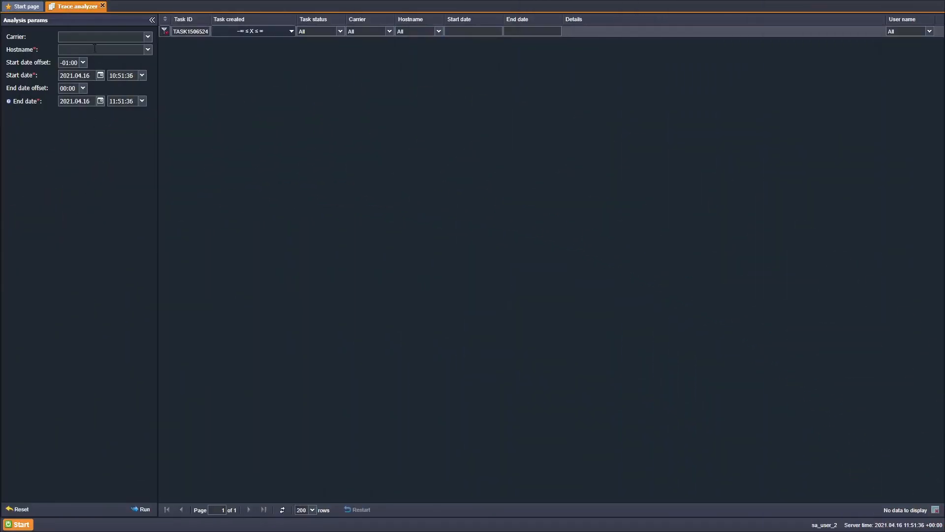
{"action": "left_click", "coordinate": [95, 49]}
{"action": "type", "text": "15.22.12.34/18"}
{"action": "left_click", "coordinate": [112, 125]}
{"action": "left_click", "coordinate": [148, 509]}
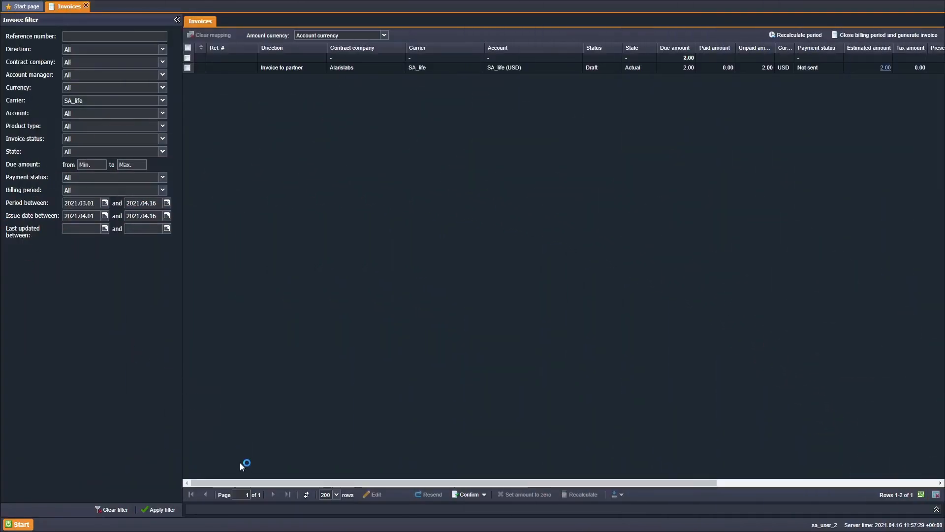
{"action": "left_click_drag", "start_coordinate": [266, 481], "coordinate": [489, 486]}
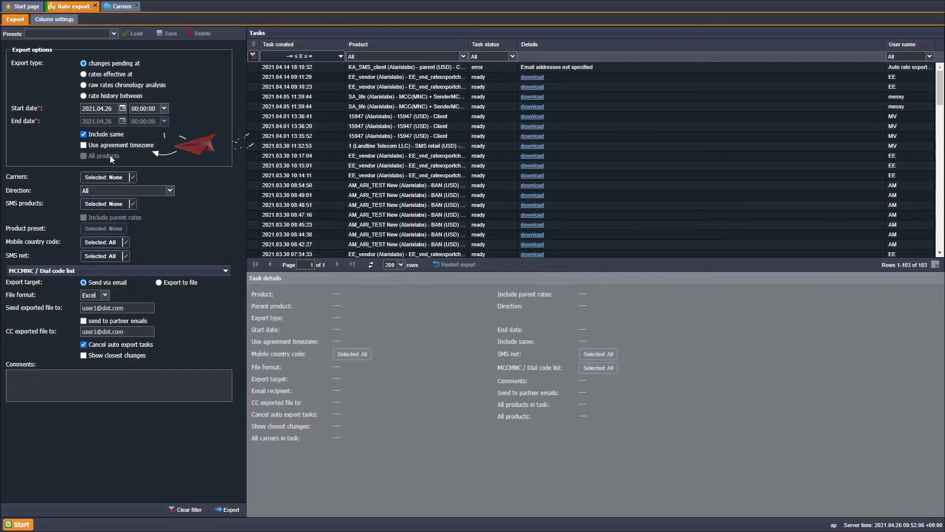
Enable Use agreement timezone for the rate export and give SA_life the Show message content permission
{"action": "left_click", "coordinate": [84, 145]}
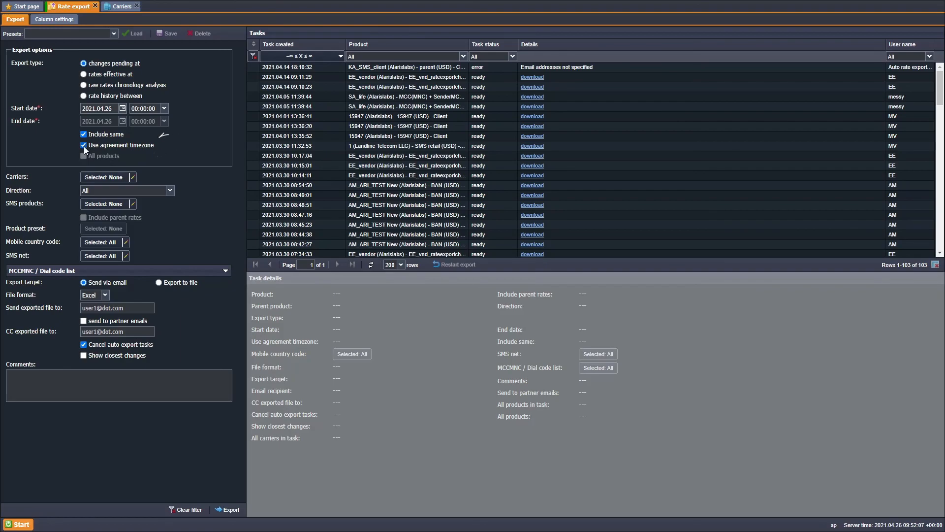
{"action": "left_click", "coordinate": [109, 10]}
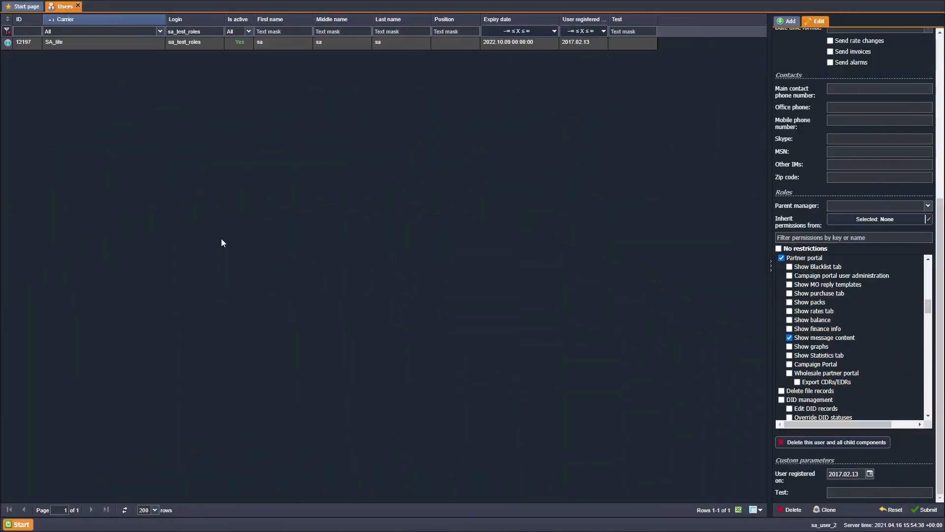
{"action": "left_click", "coordinate": [790, 338]}
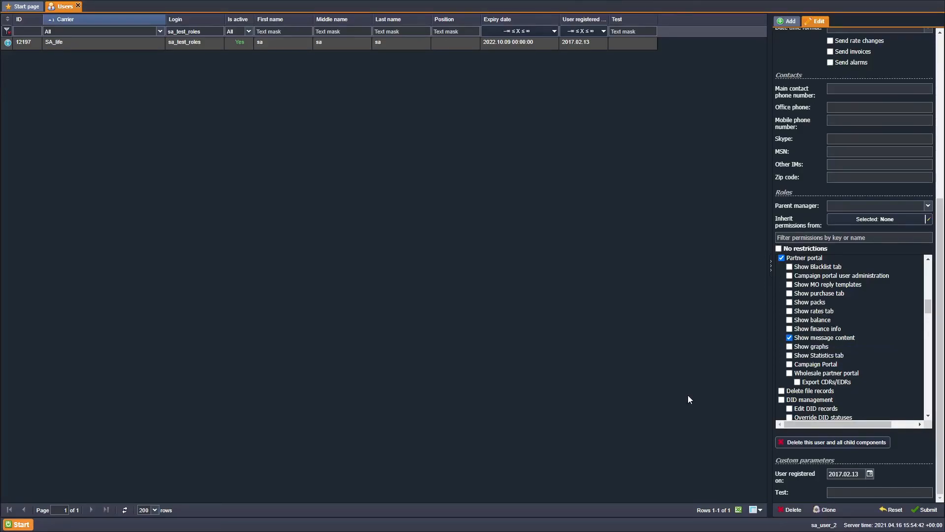